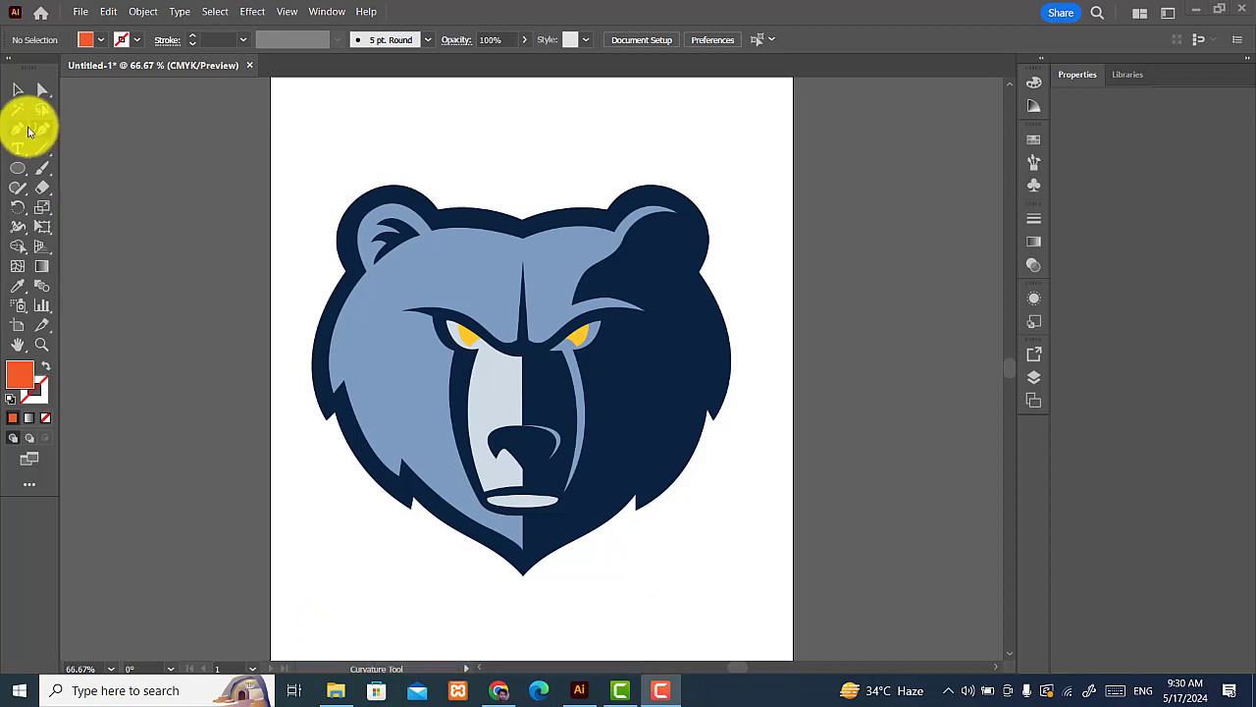
Step: Draw a small orange rectangle above the bear's left ear and bend its top and right edges outward into a heart with the Curvature tool
click(20, 131)
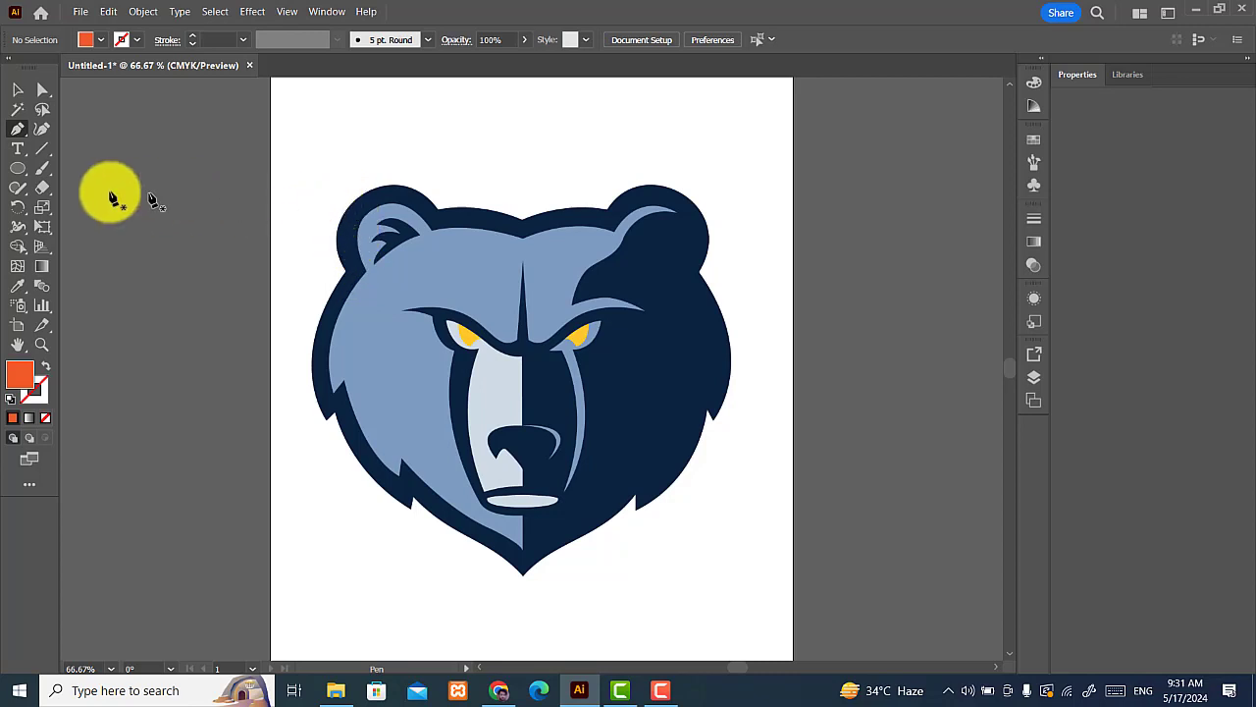
drag(18, 172, 69, 168)
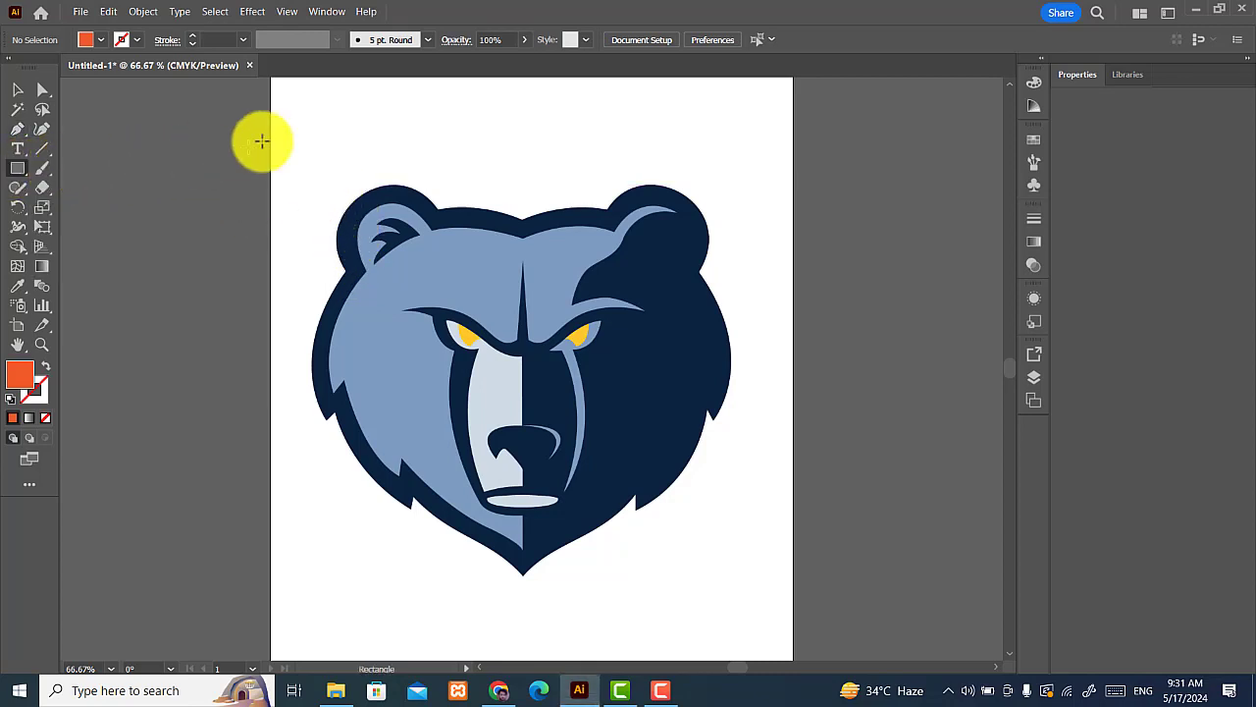
drag(290, 114, 368, 174)
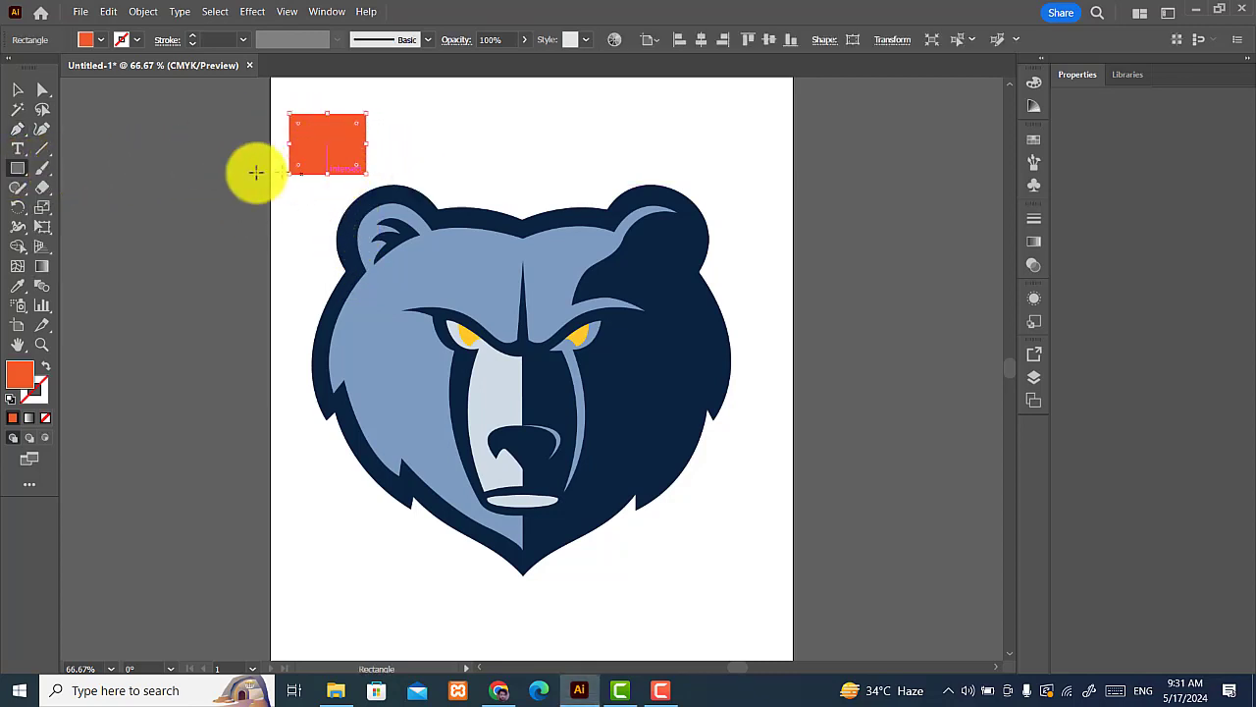
click(43, 129)
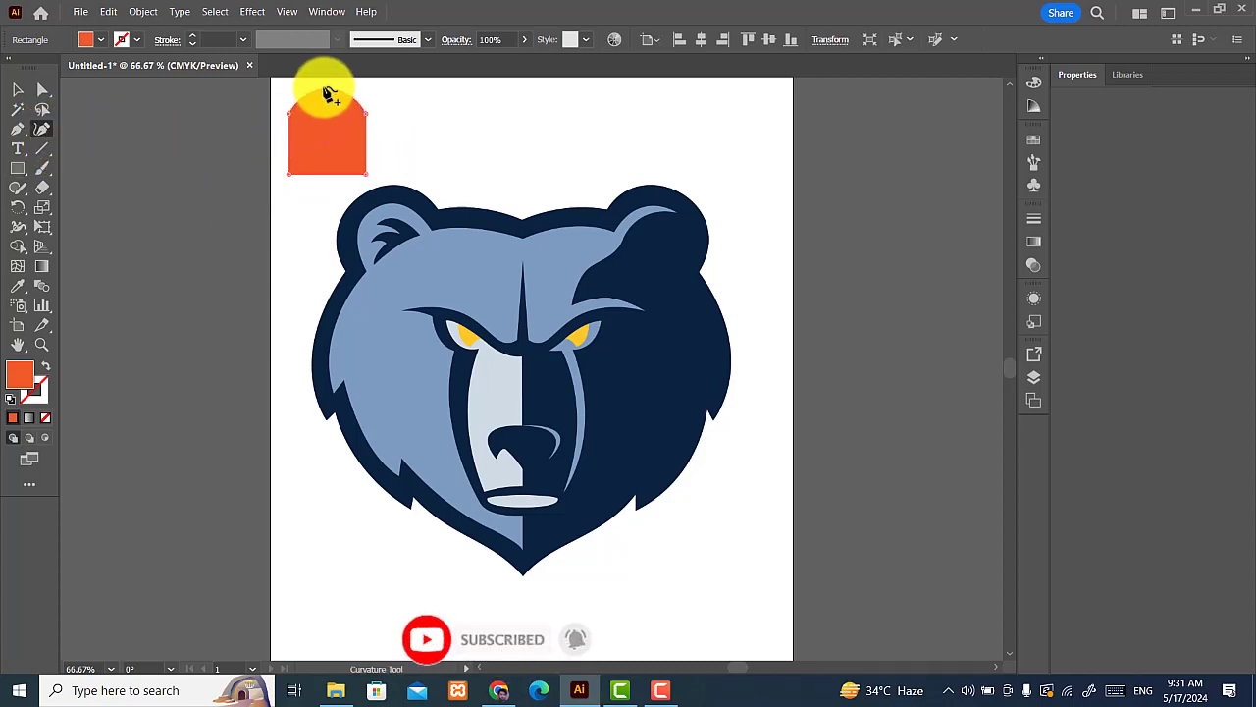
click(329, 91)
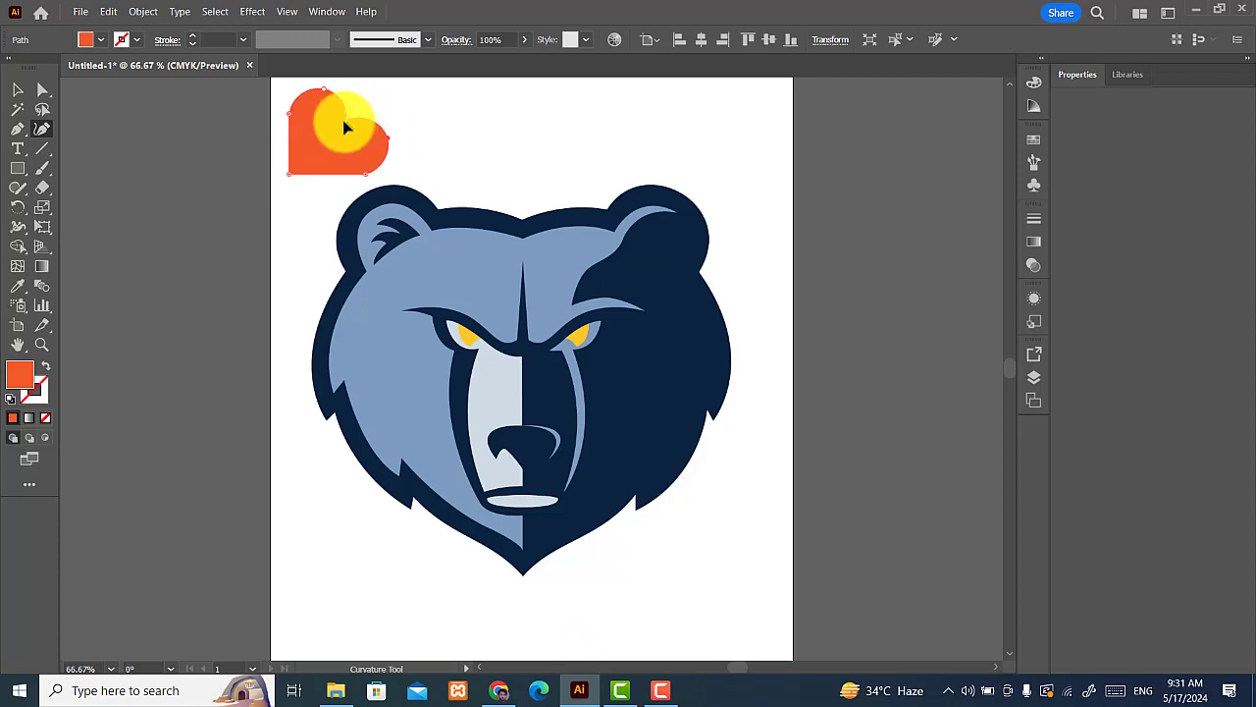
Step: Move the orange heart off the artboard, to the left of the bear artwork
click(17, 90)
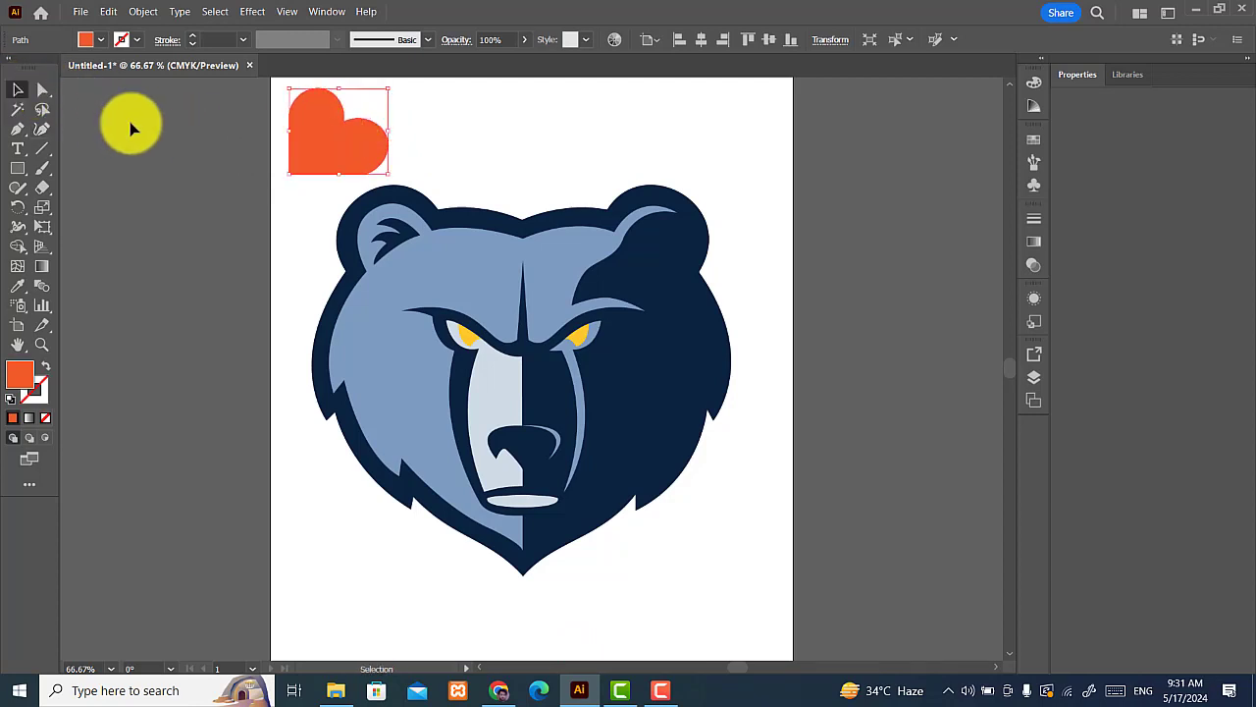
click(130, 121)
drag(317, 158, 99, 174)
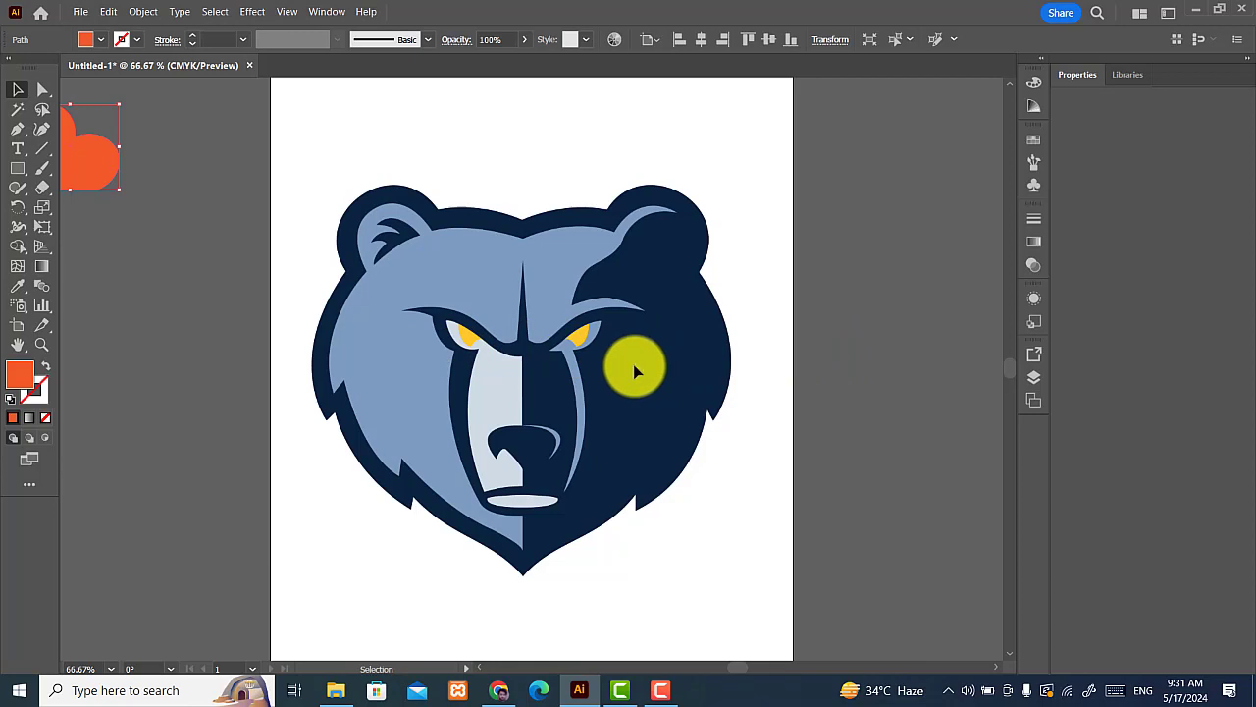
click(1033, 378)
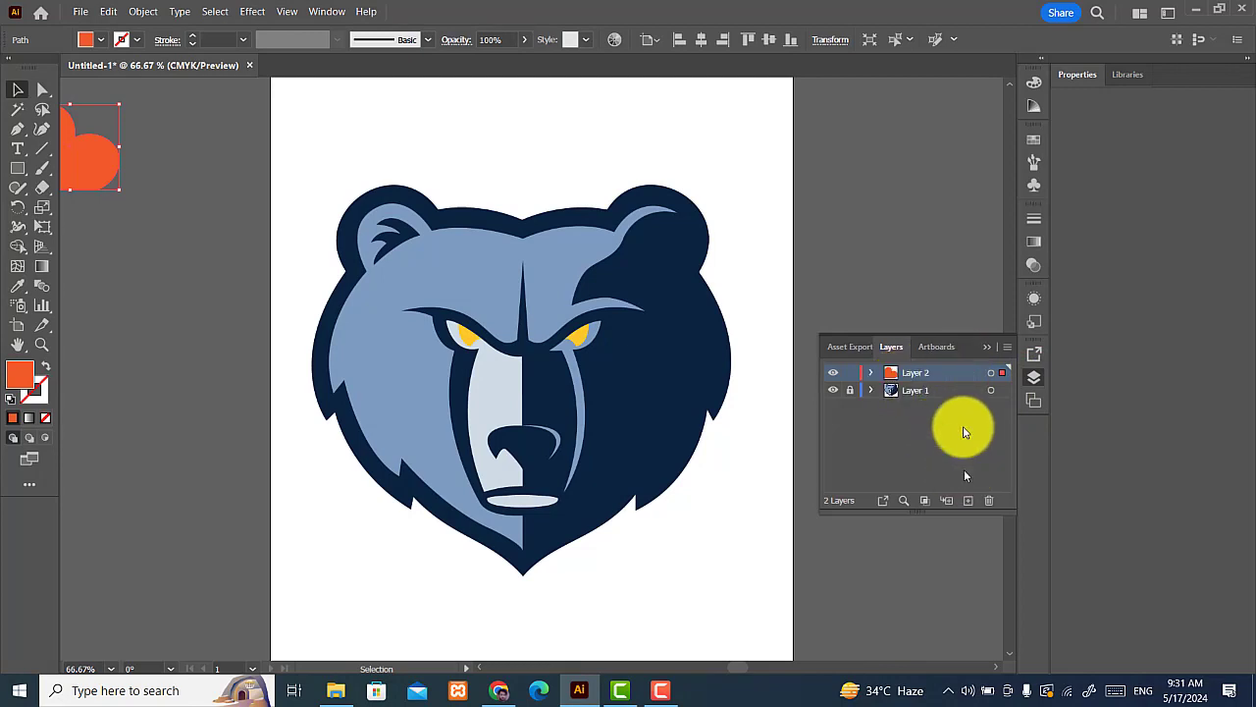
click(987, 344)
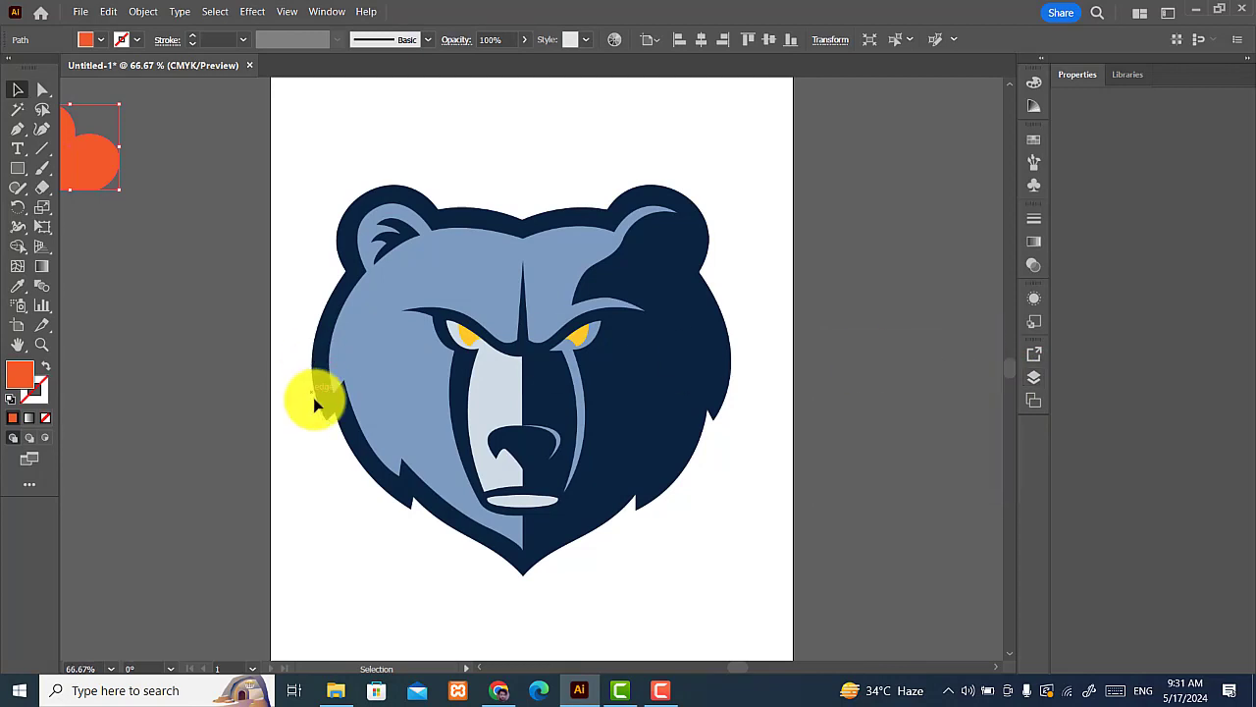
Step: Trace the bear's lower left outline with straight Pen segments, from the chin tip through the jaw and both cheek fur points
click(20, 131)
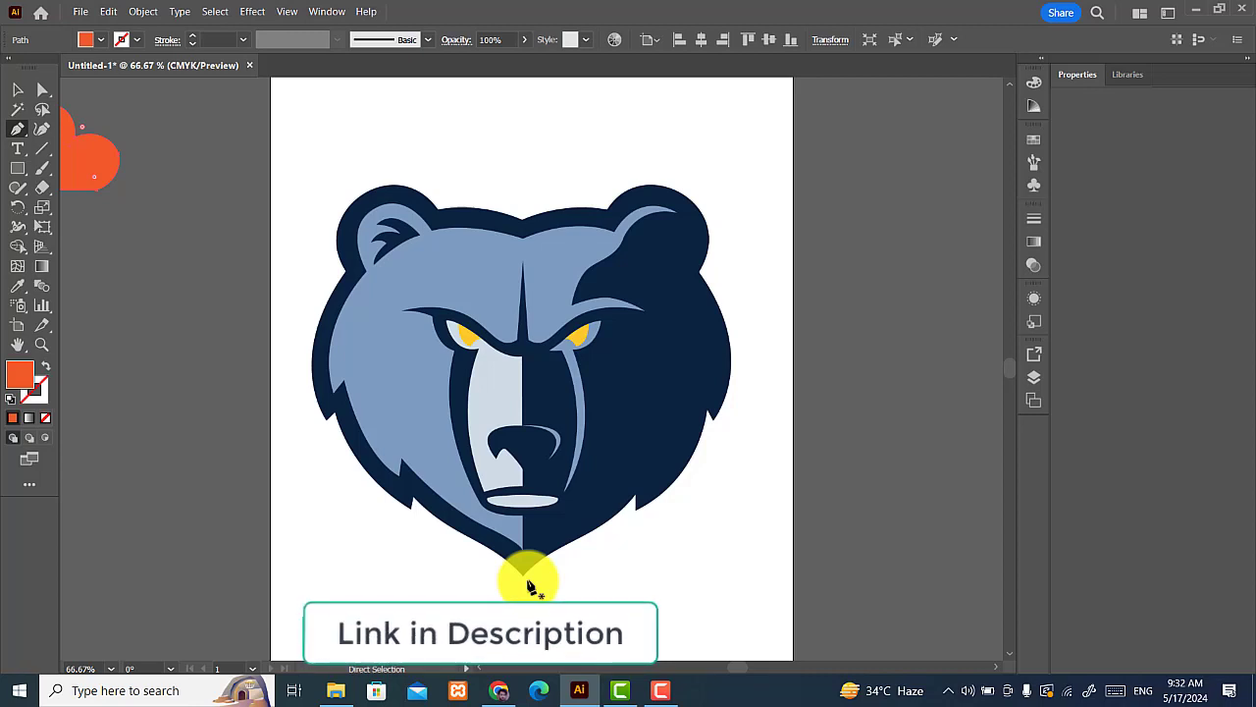
key(ctrl+1)
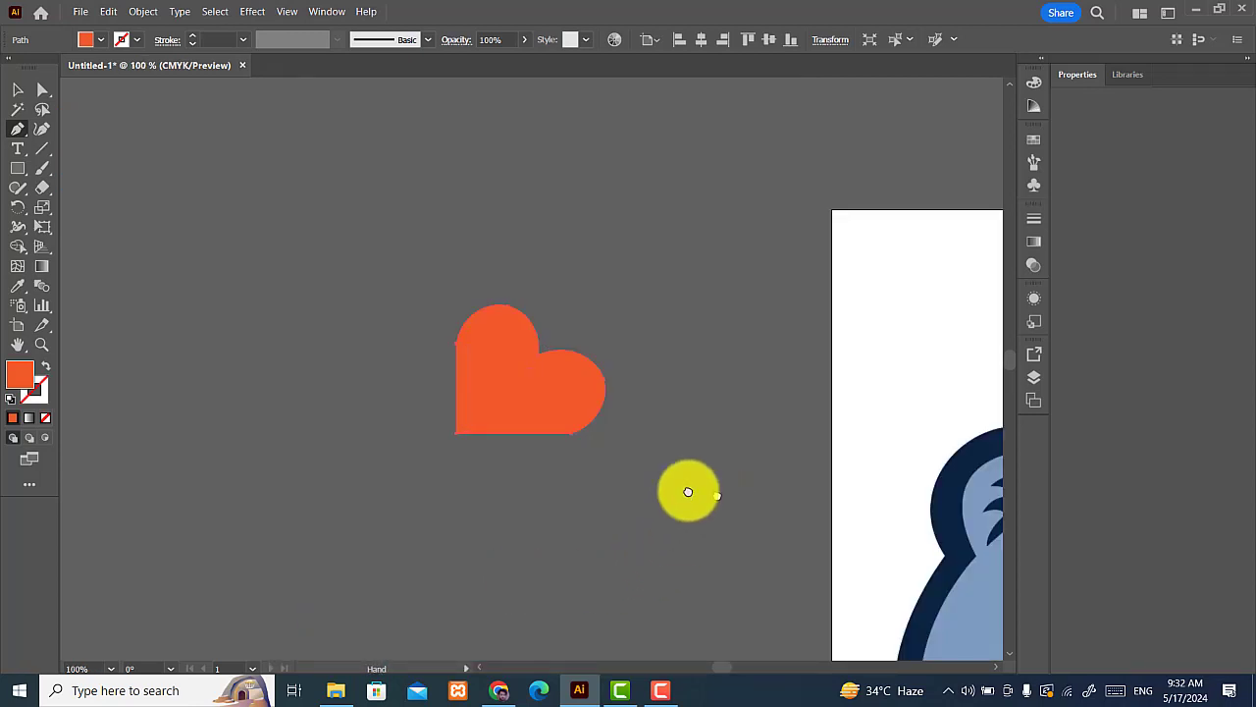
drag(687, 490, 332, 201)
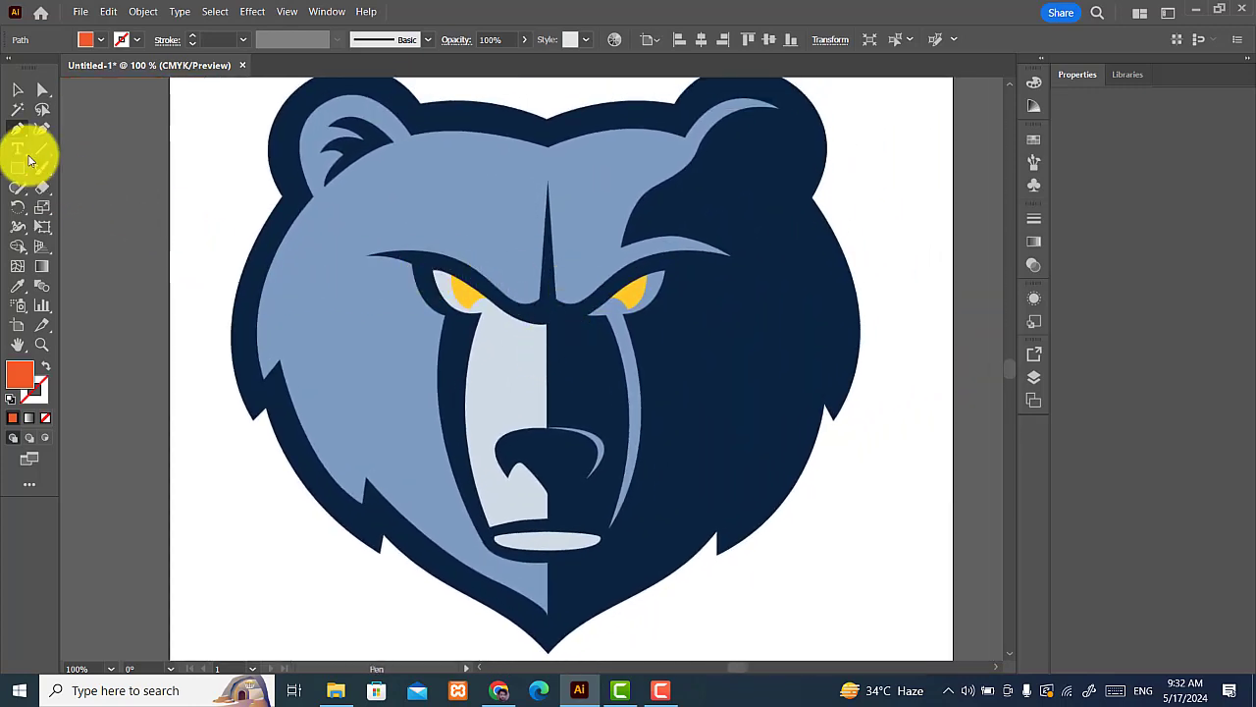
click(548, 650)
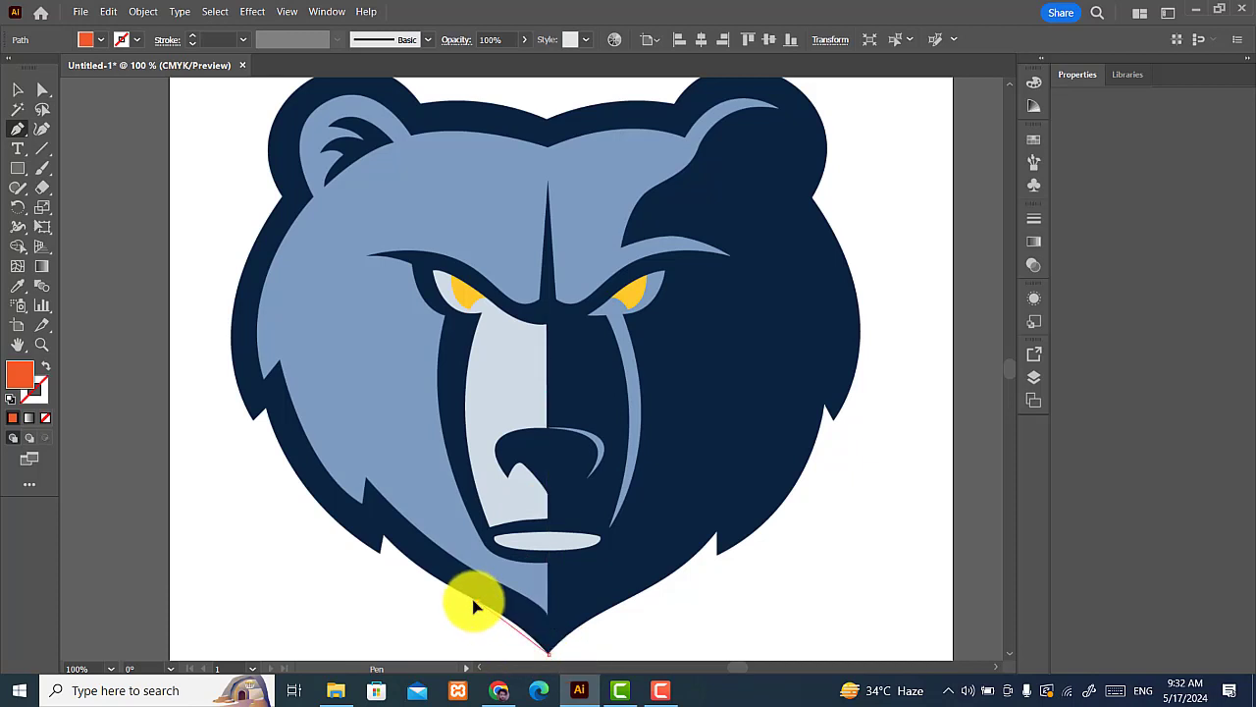
click(475, 601)
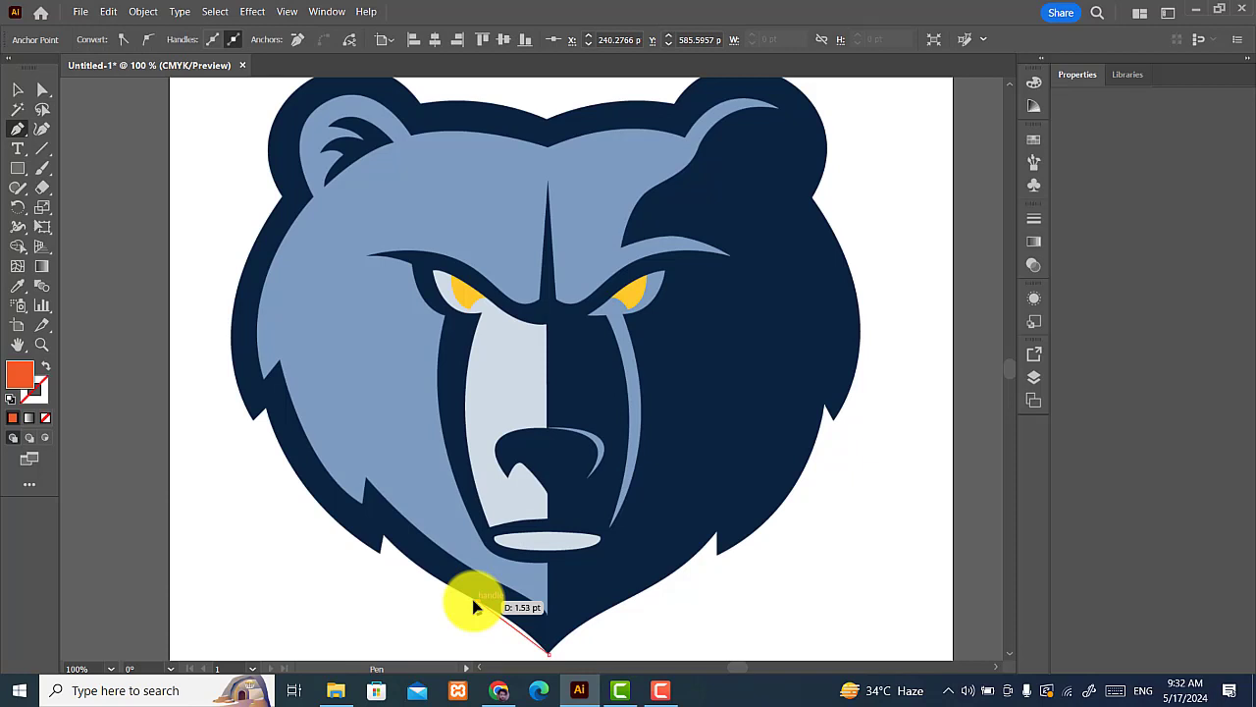
click(386, 544)
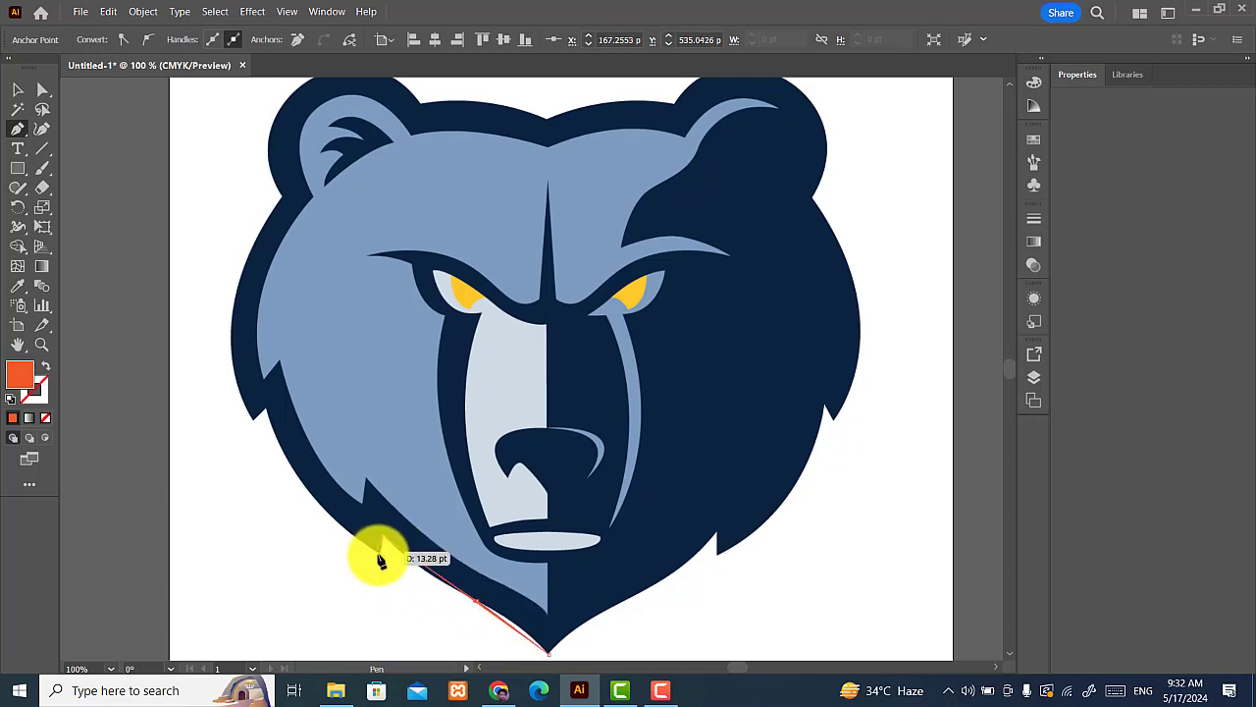
click(381, 547)
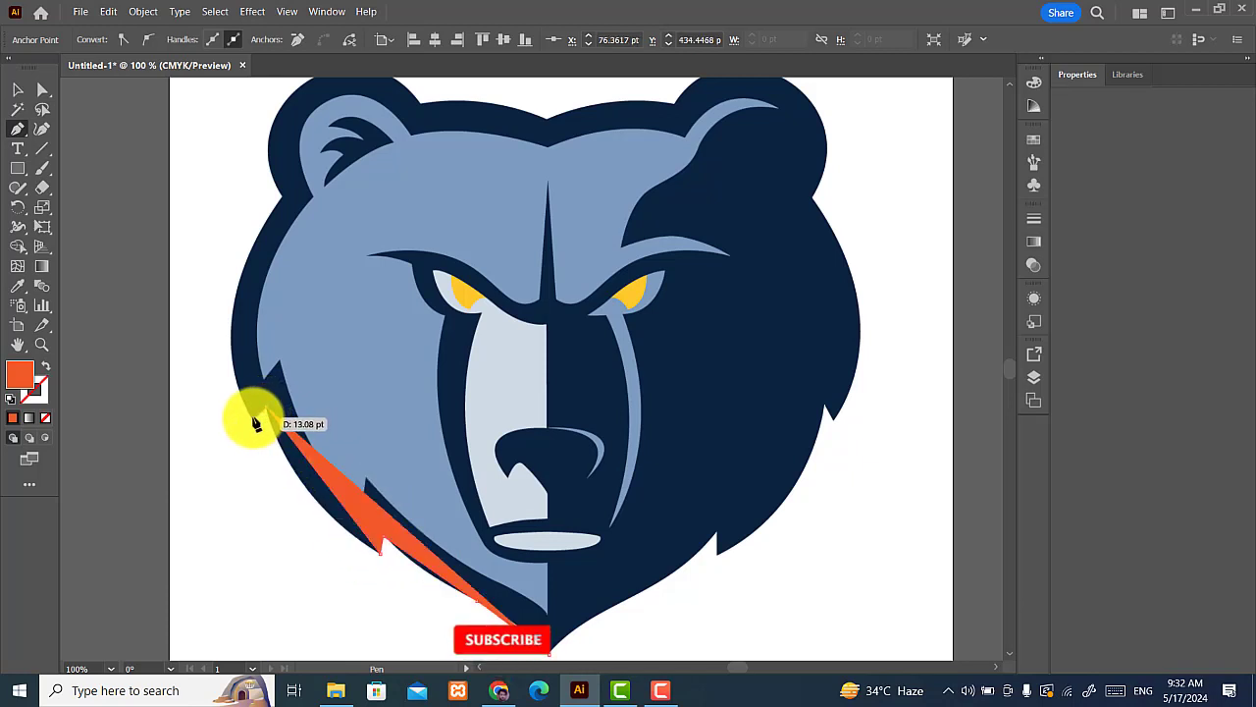
click(256, 423)
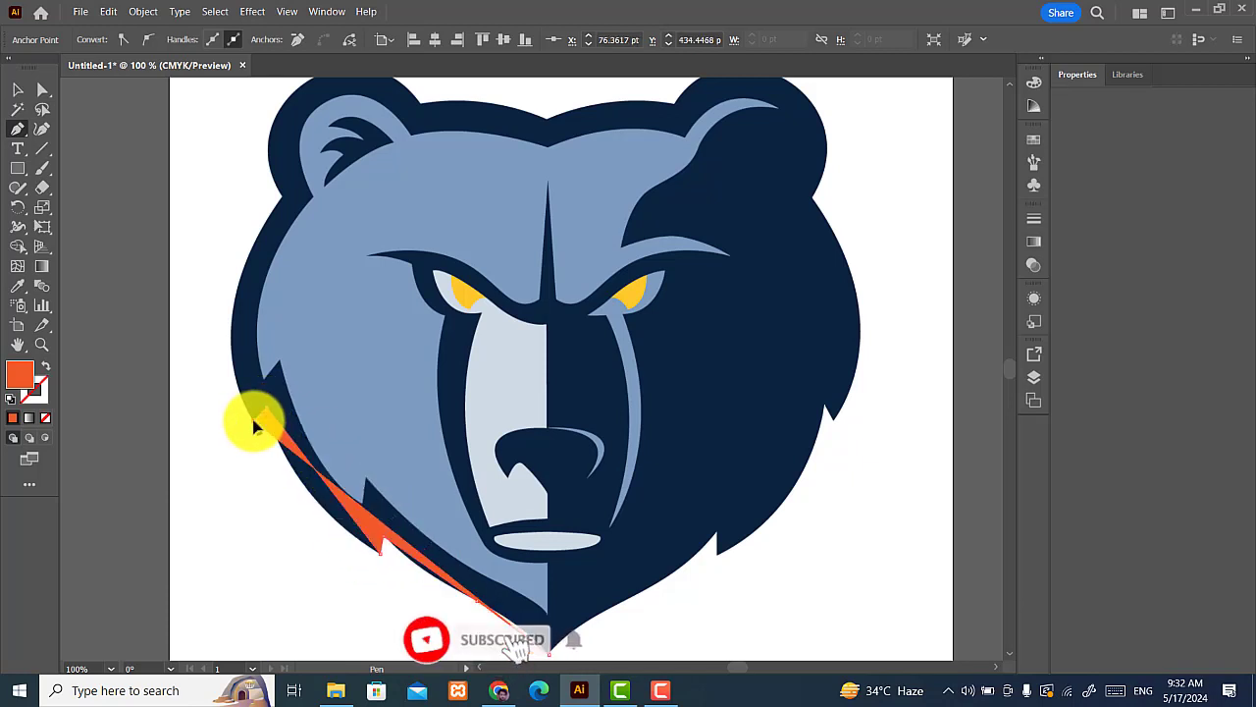
Step: Extend the straight outline past the left ear's base to the forehead's centre notch, and swap fill and stroke to leave the path unfilled
click(285, 199)
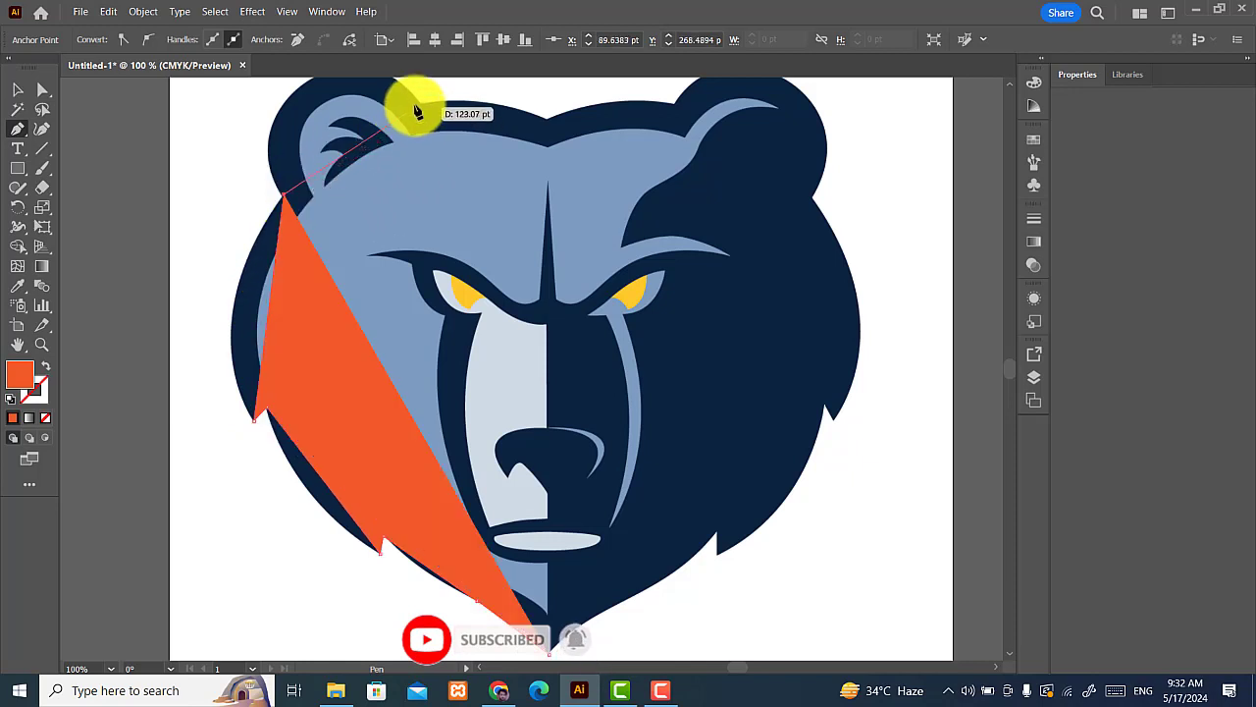
click(422, 105)
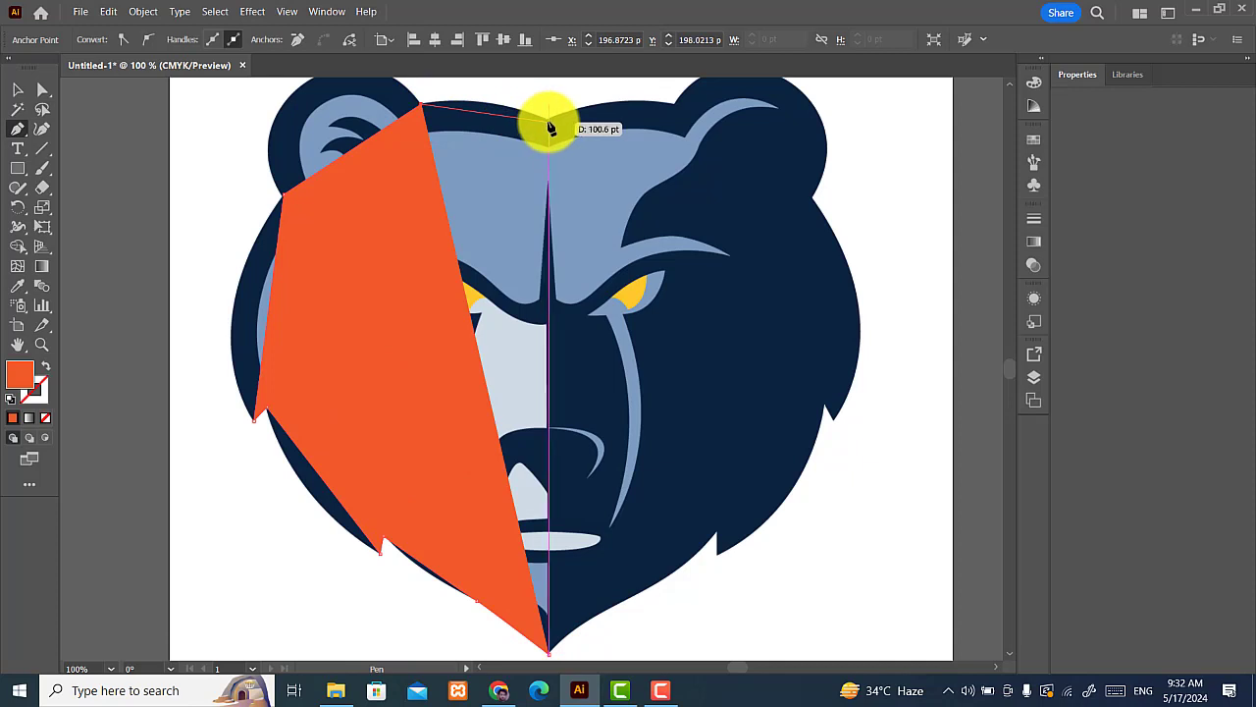
click(549, 119)
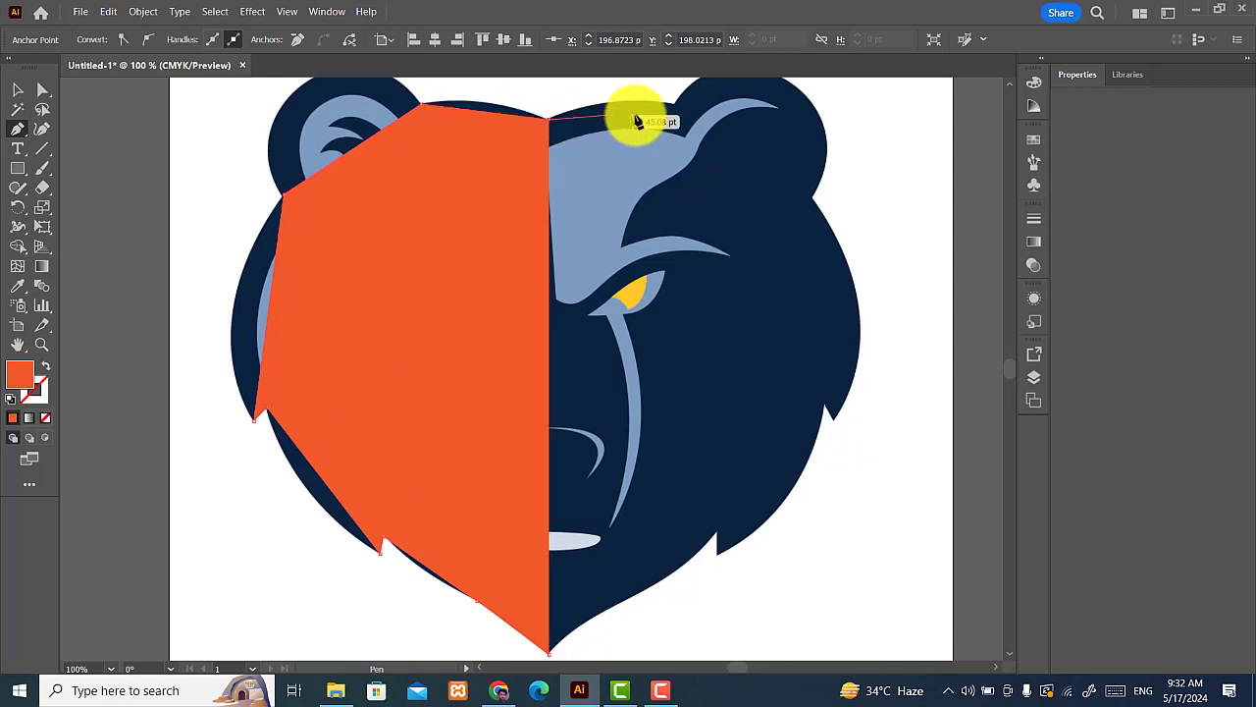
click(45, 365)
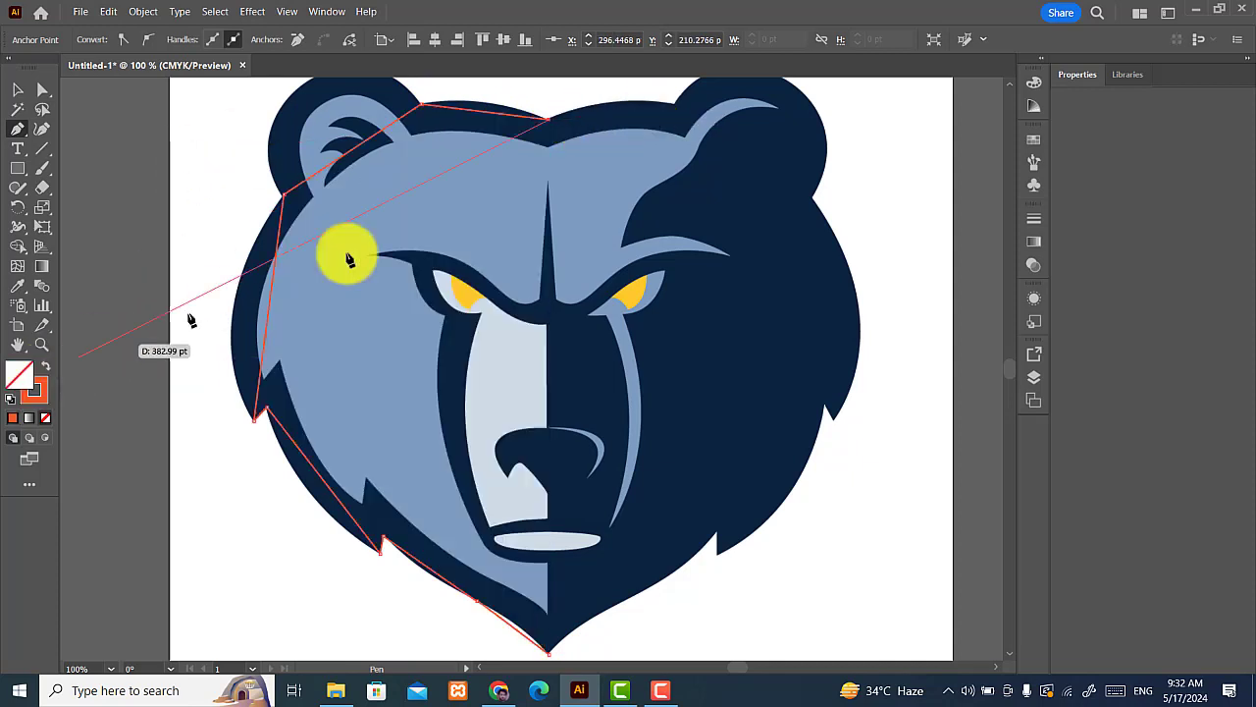
Step: Continue the straight outline along the right forehead, across the ear's base and down the cheek fur points, closing it at the chin tip
click(676, 105)
drag(714, 168, 634, 264)
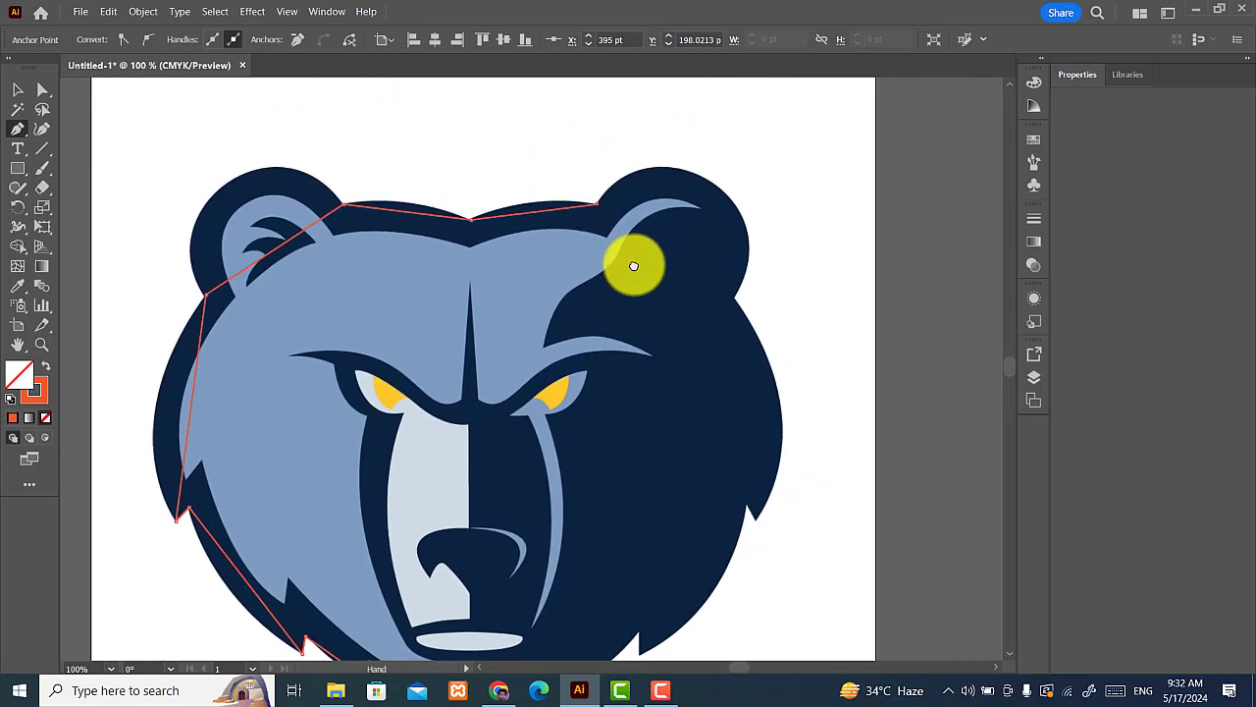
click(734, 295)
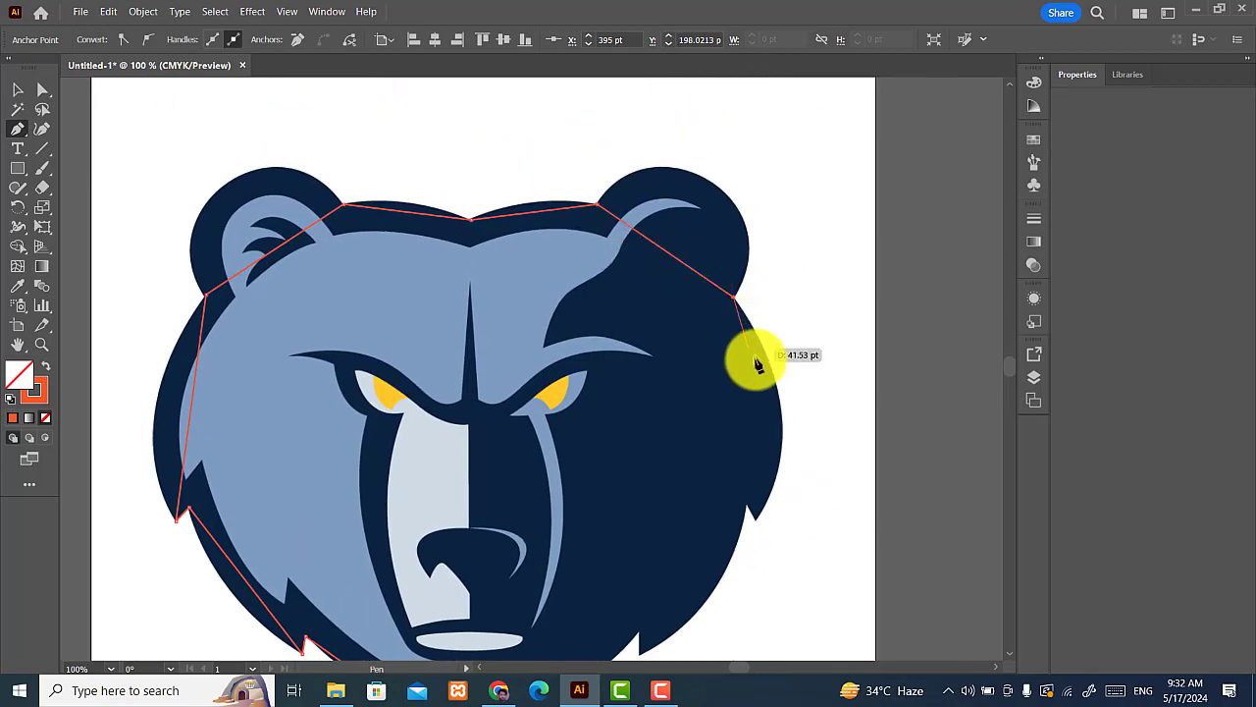
click(757, 522)
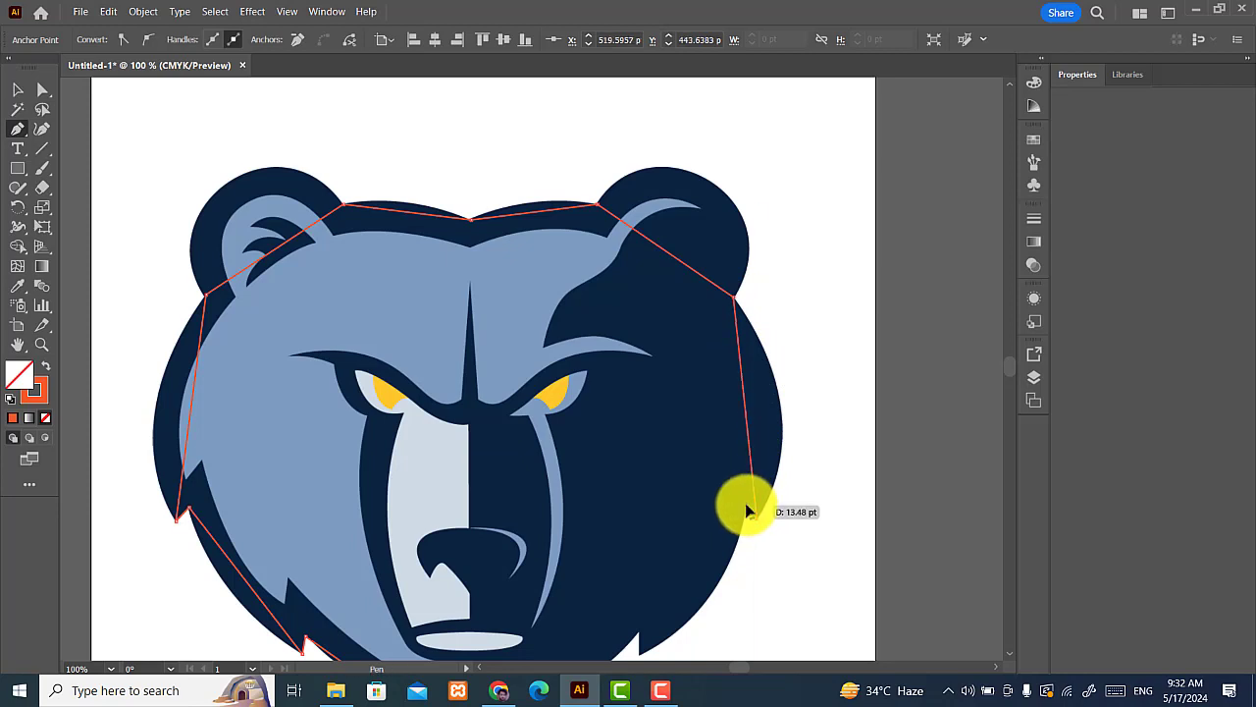
scroll(693, 328, down, 5)
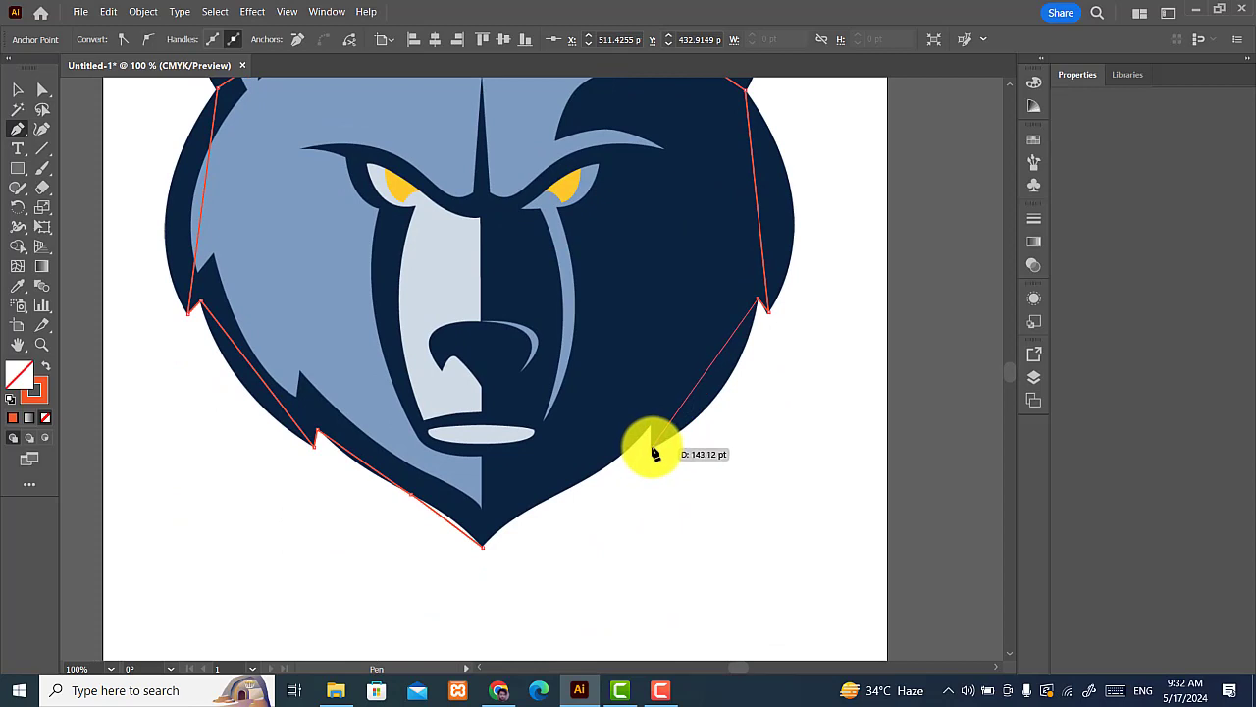
click(651, 429)
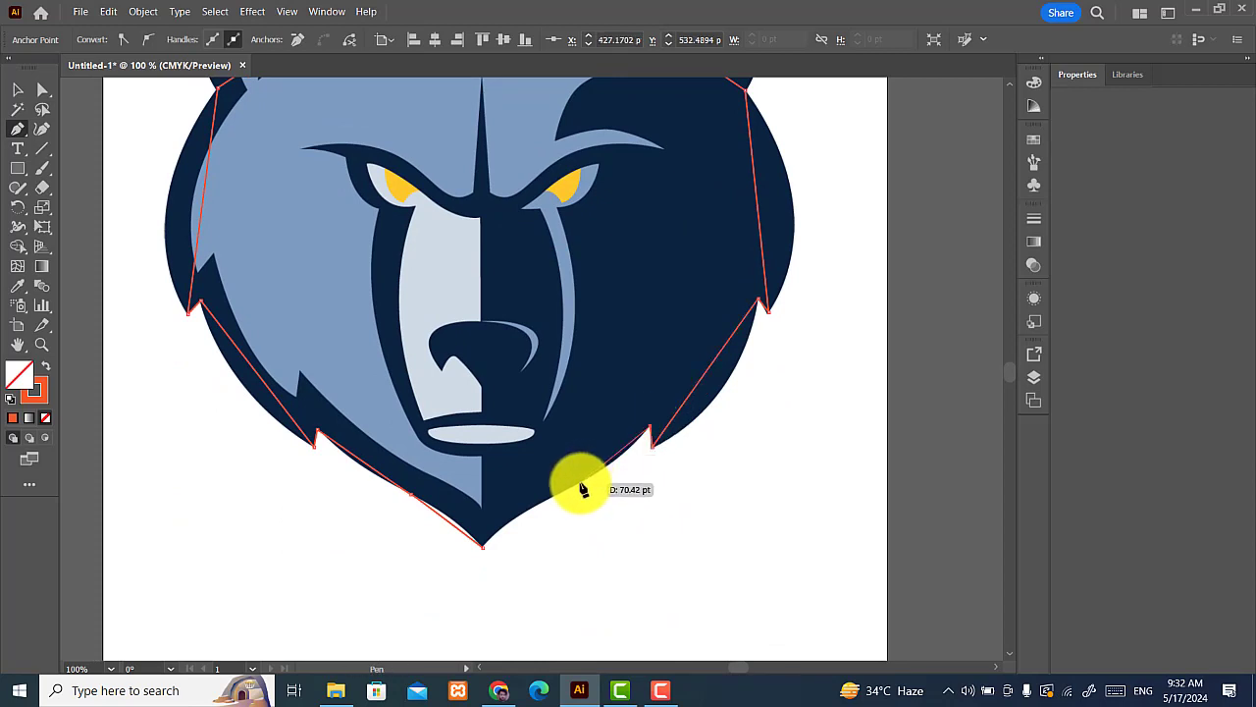
click(578, 482)
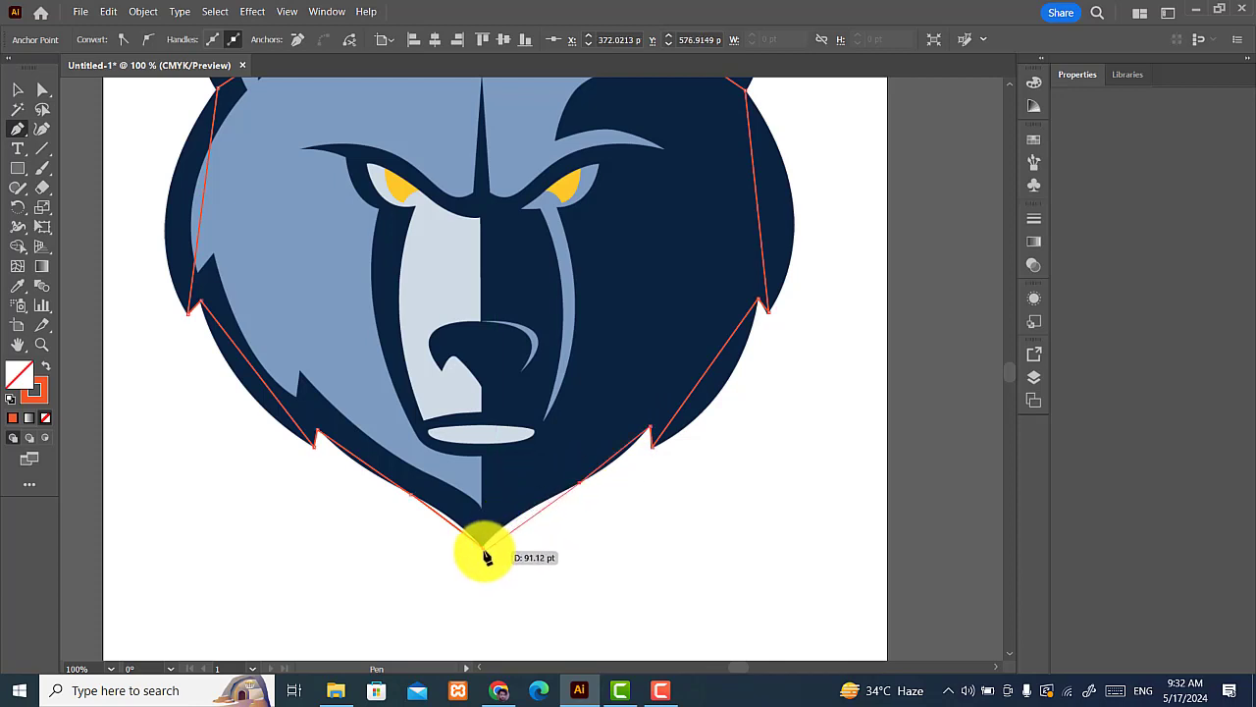
click(483, 546)
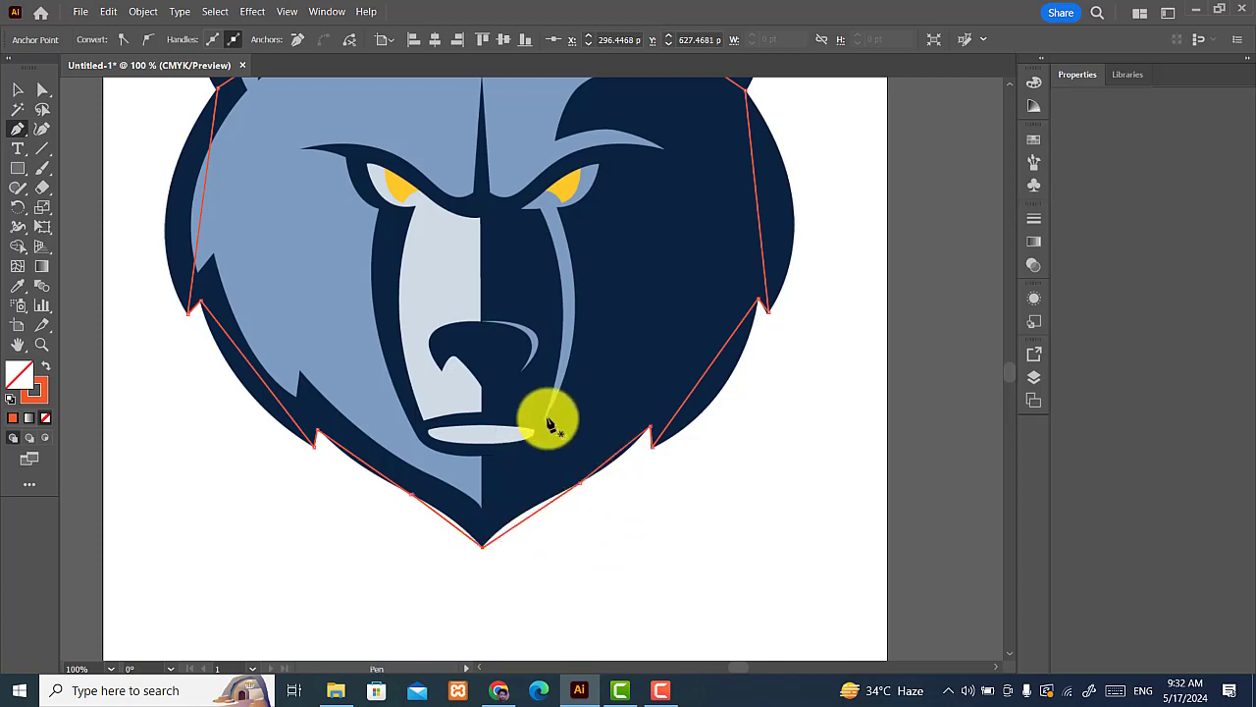
Step: Bend the outline's two lower left jaw segments with the Curvature tool to follow the bear's edge between chin tip and cheek fur
drag(520, 362, 604, 485)
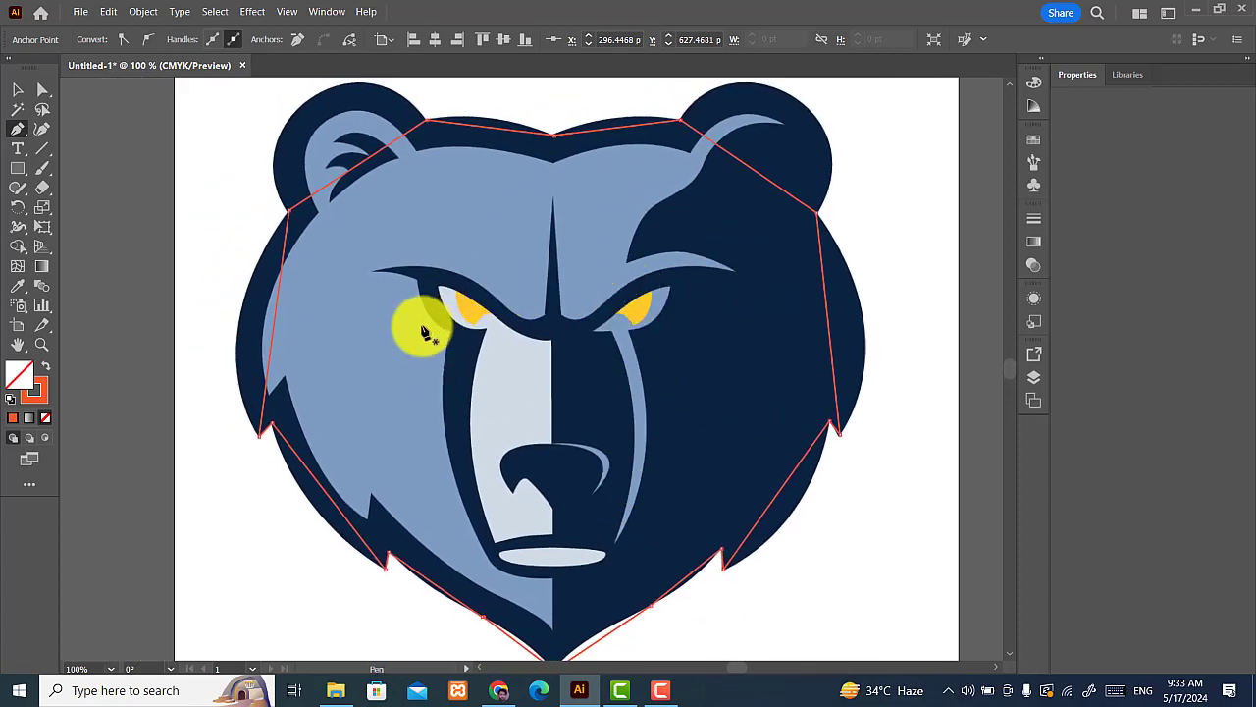
click(41, 128)
drag(482, 379, 462, 258)
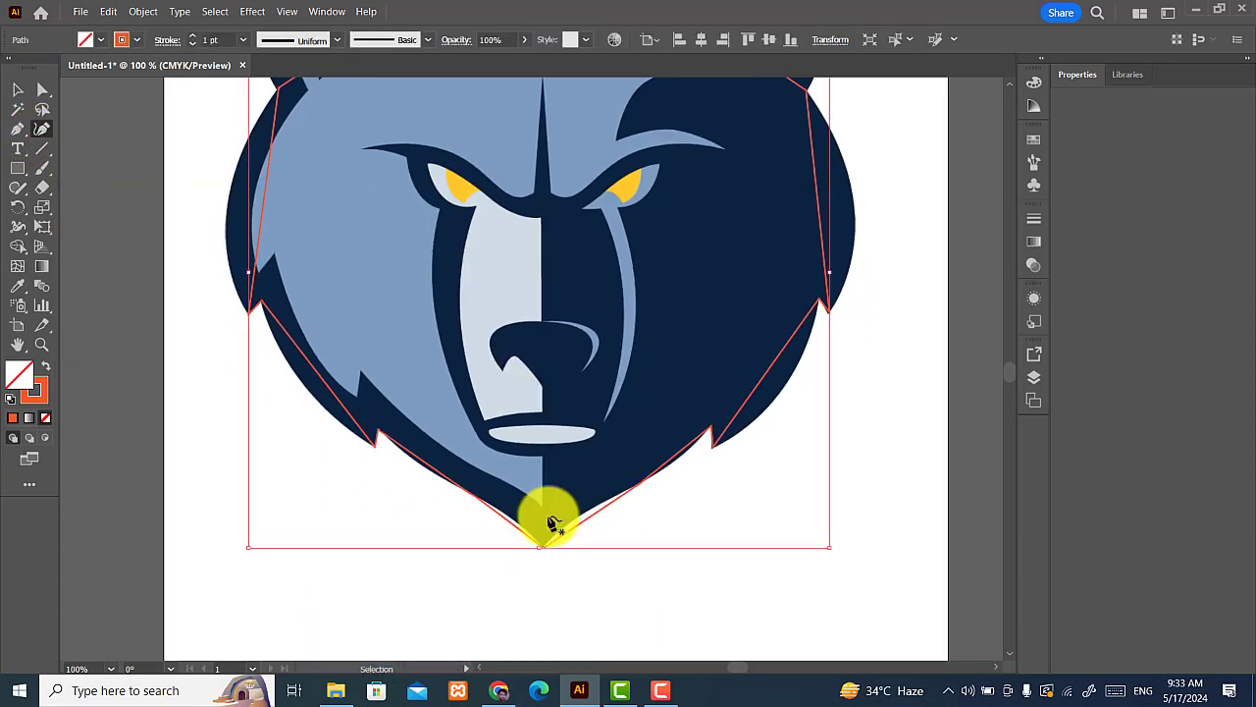
key(ctrl+equal)
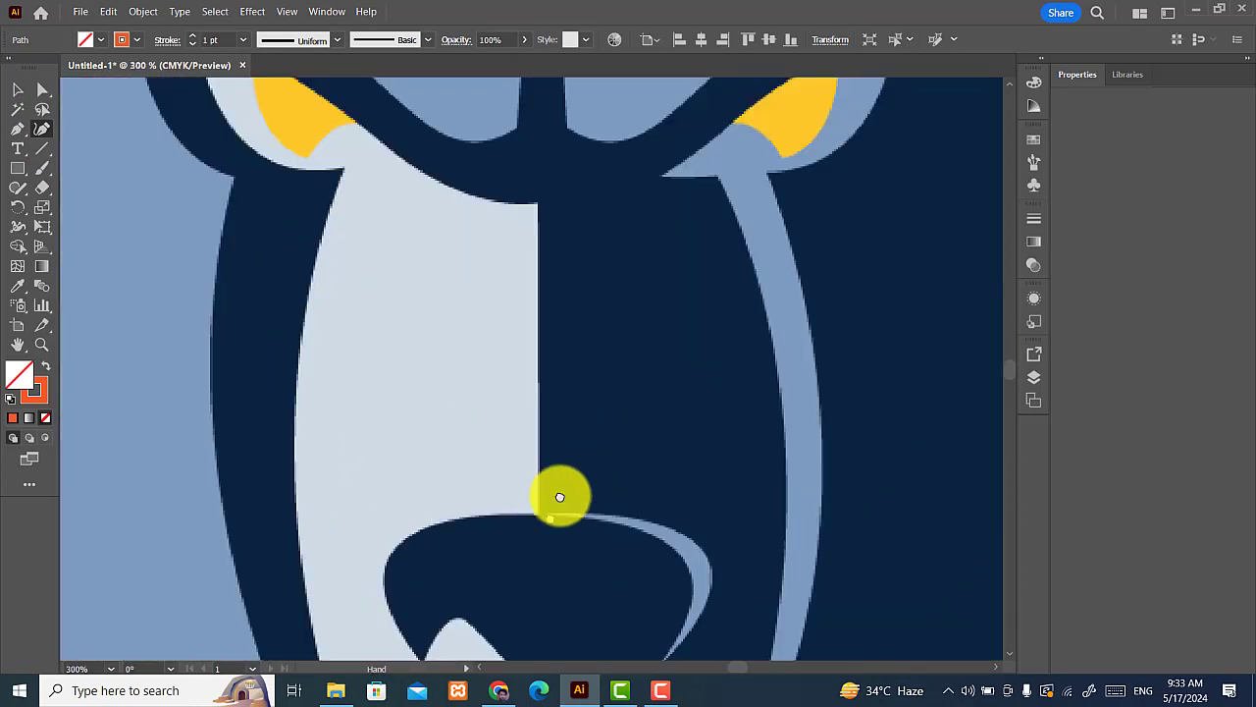
drag(558, 496, 696, 218)
mouse_move(589, 421)
mouse_down()
mouse_move(618, 199)
mouse_move(614, 269)
mouse_up()
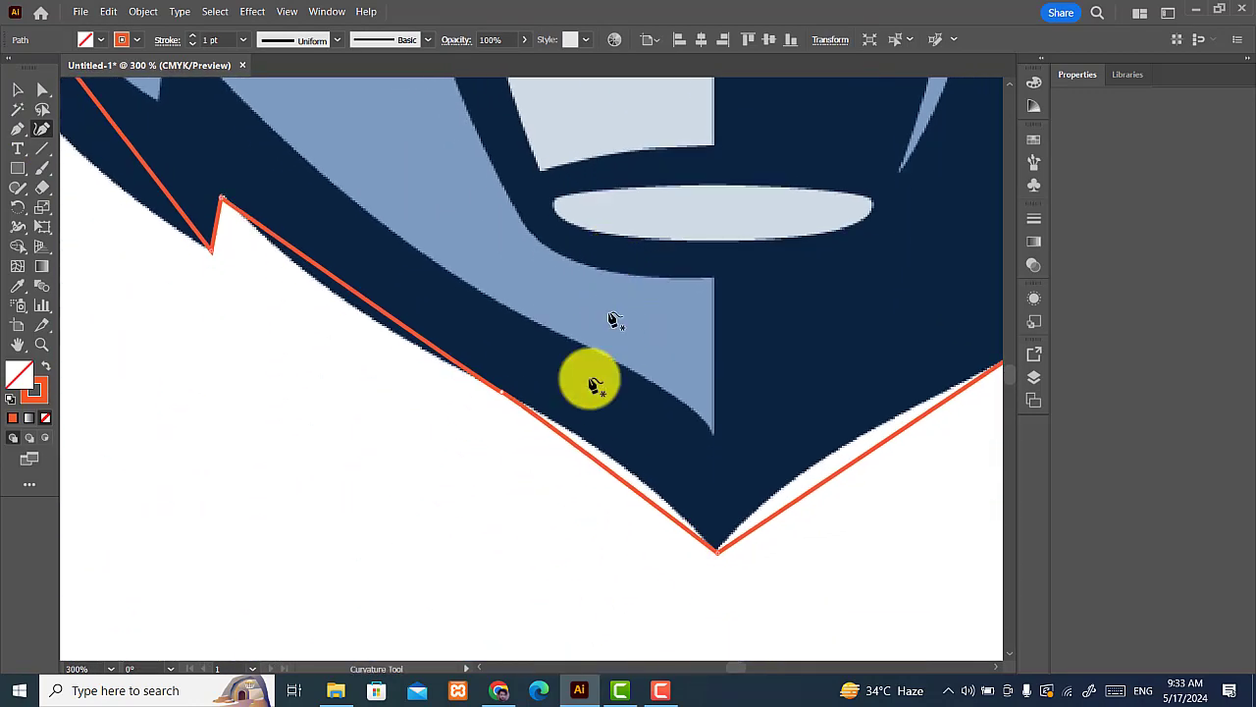
drag(619, 478, 616, 457)
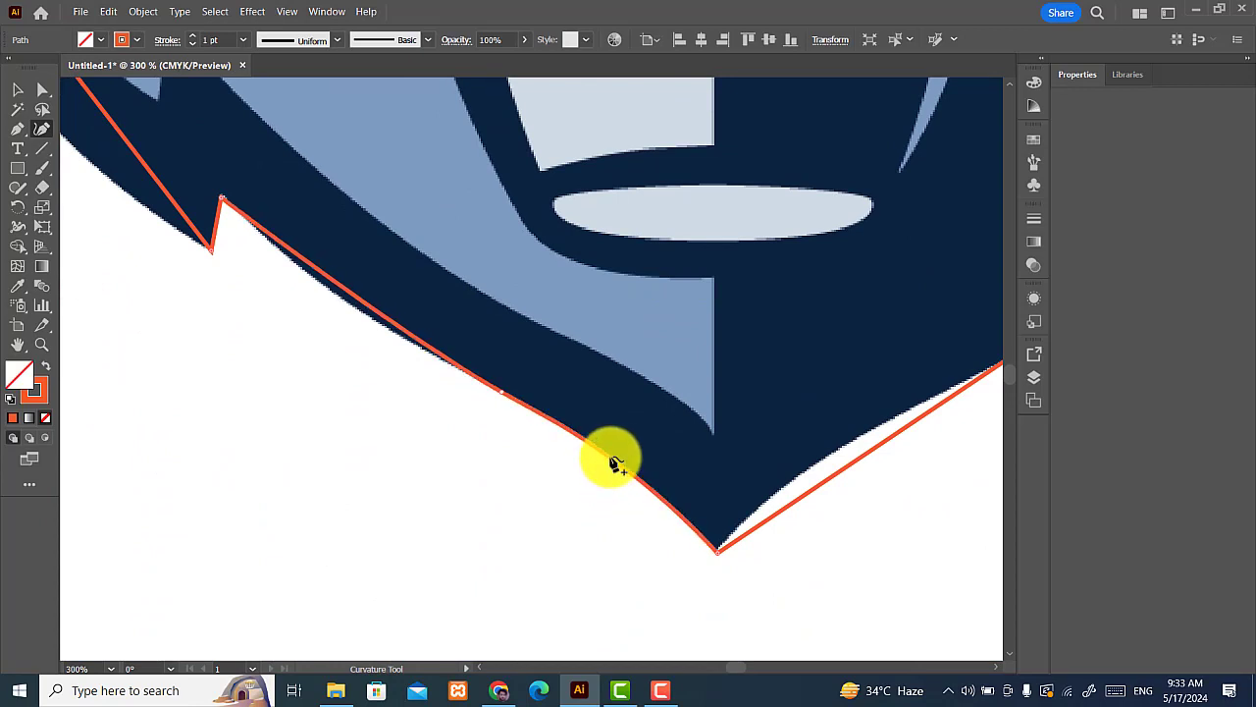
drag(485, 413, 645, 462)
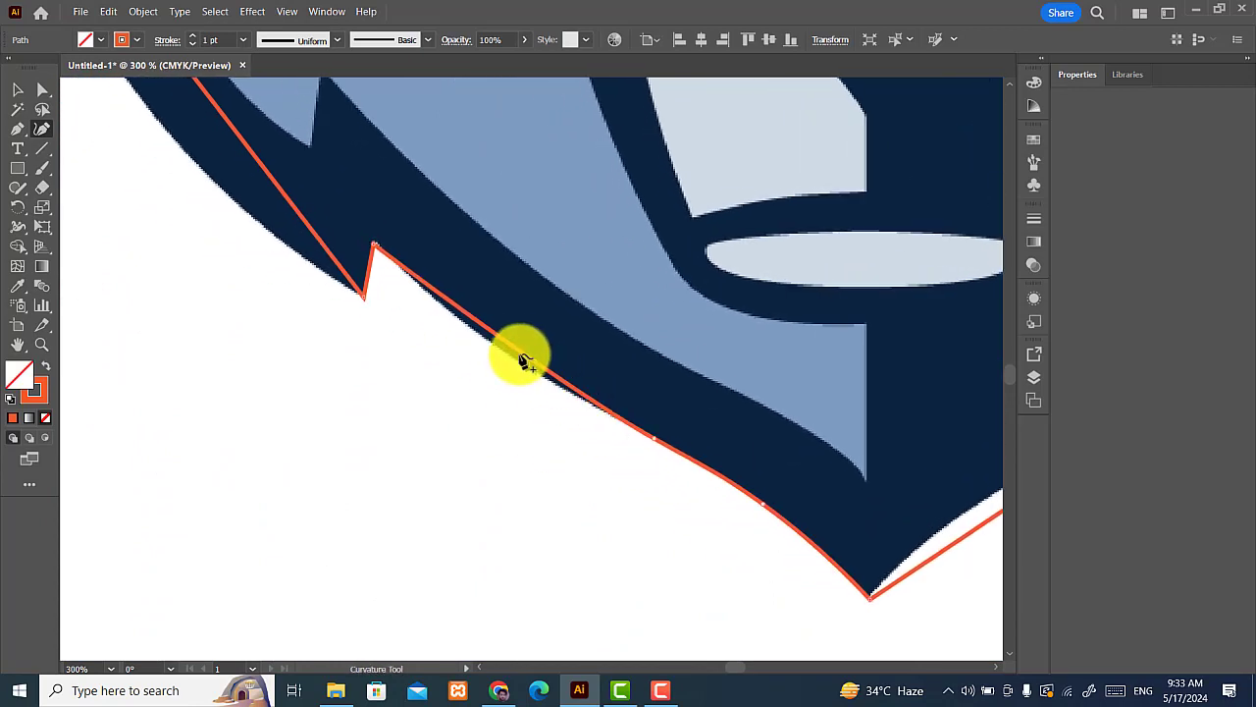
drag(505, 343, 511, 359)
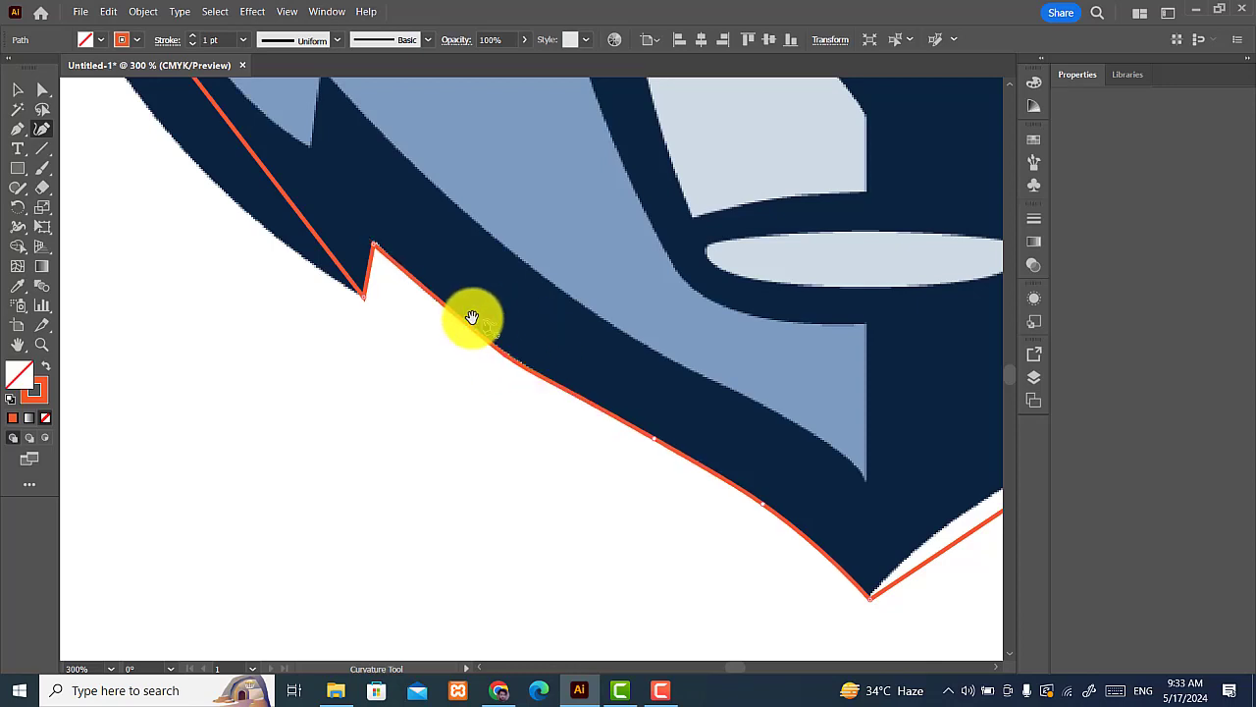
Step: Bend the outline's two left cheek segments with the Curvature tool to follow the bear's edge up to the left ear's base
drag(435, 317, 776, 589)
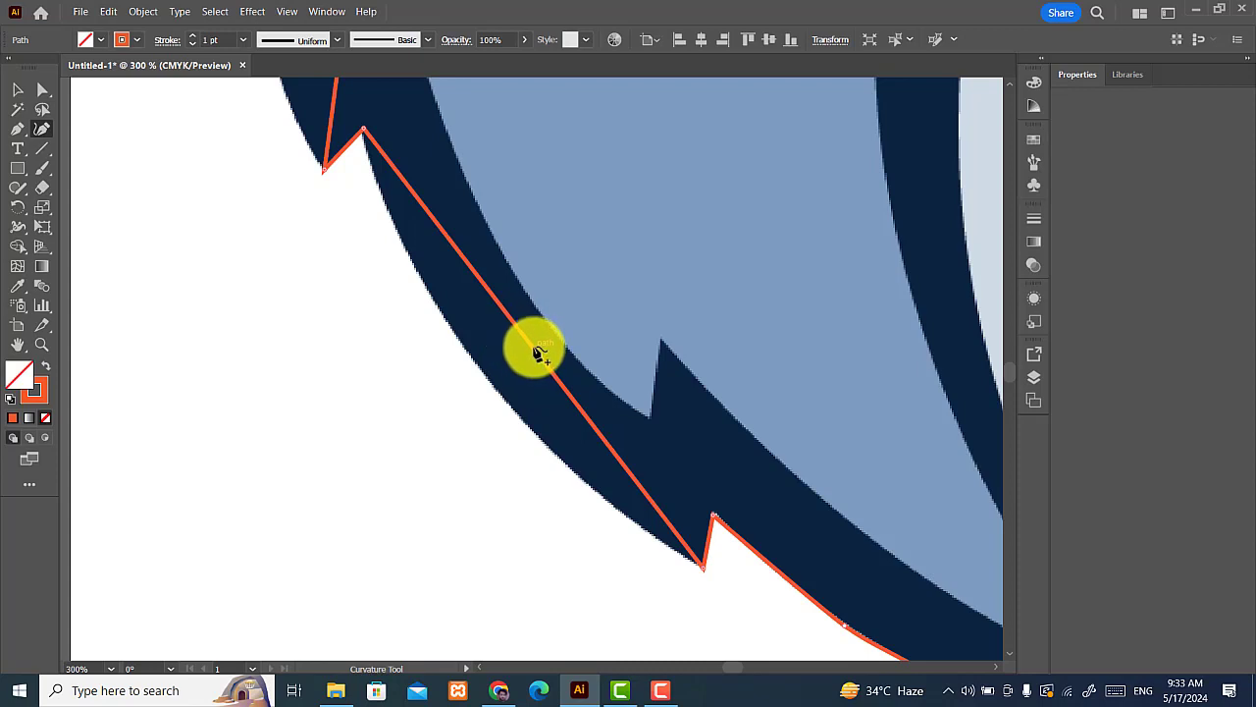
drag(538, 354, 637, 516)
key(ctrl+minus)
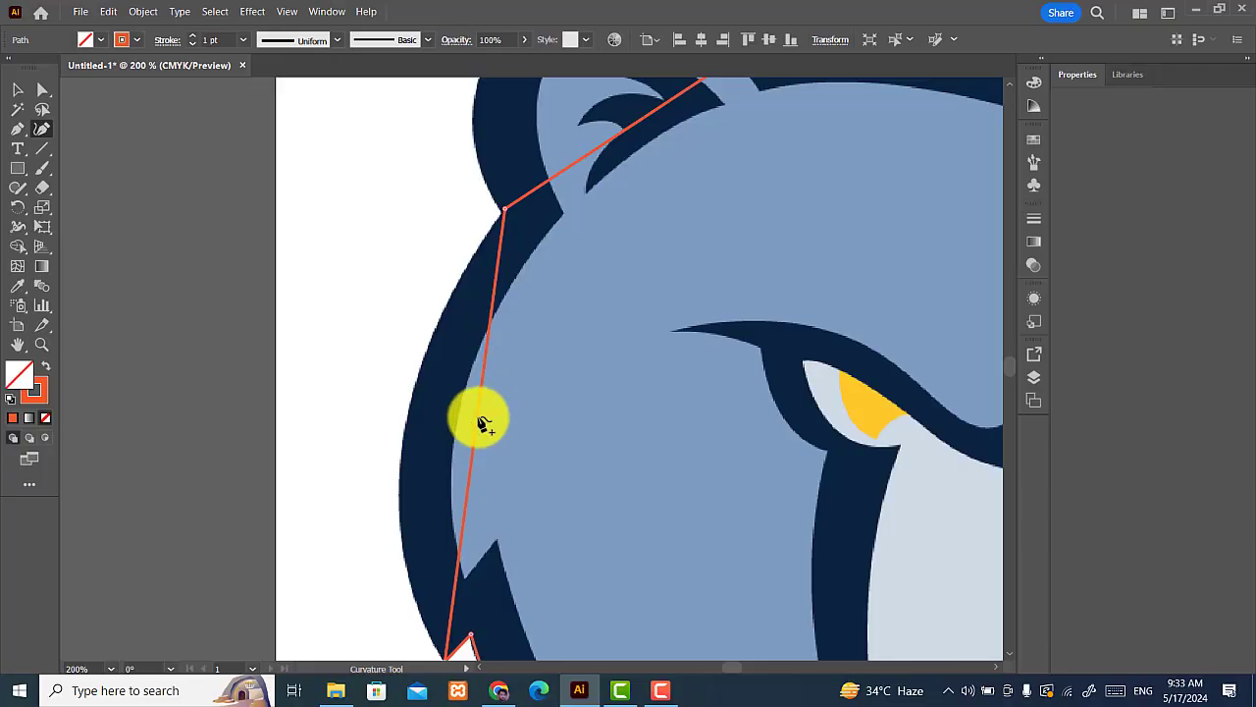
drag(473, 434, 412, 477)
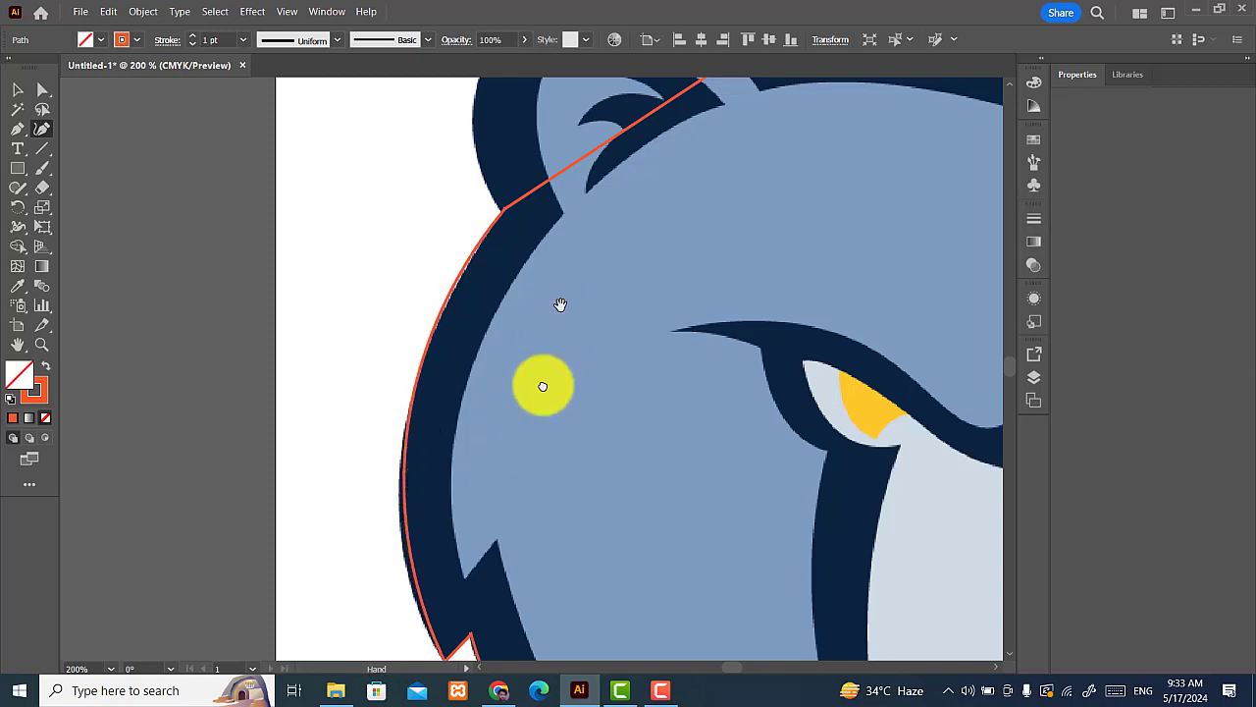
Step: Curve the outline around the left ear and along the left half of the forehead to match the logo's edge
scroll(541, 442, up, 5)
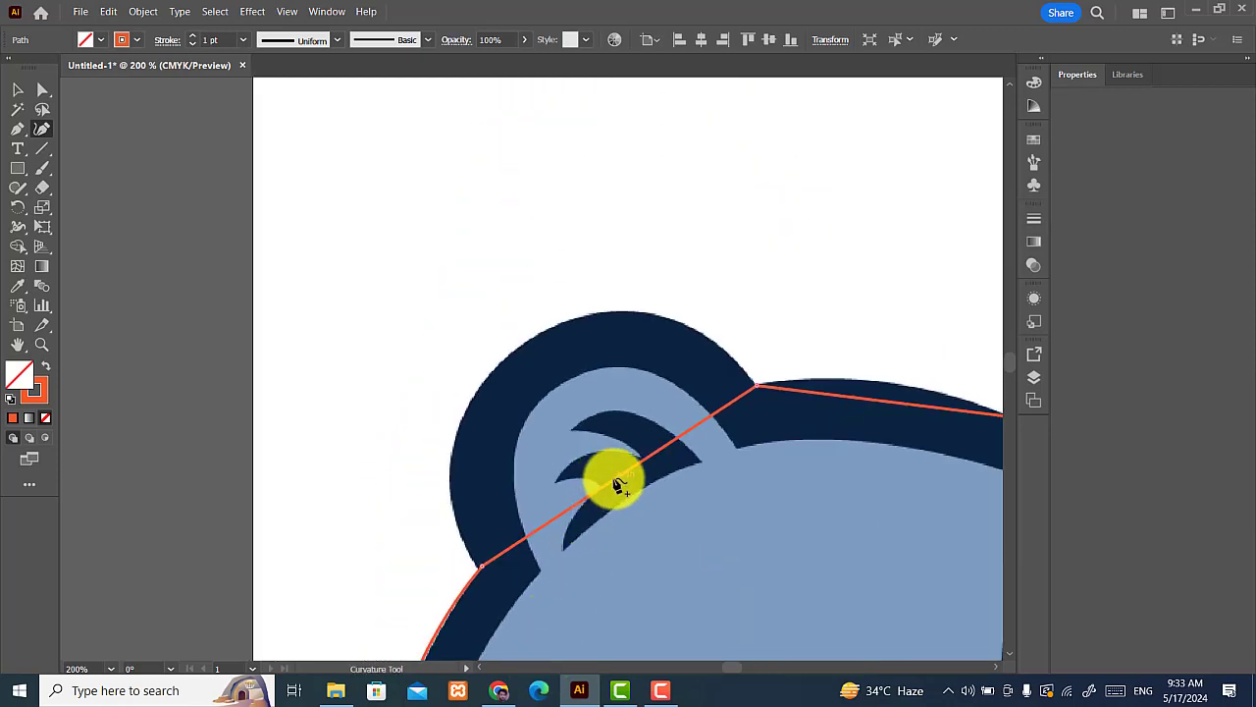
drag(617, 483, 528, 351)
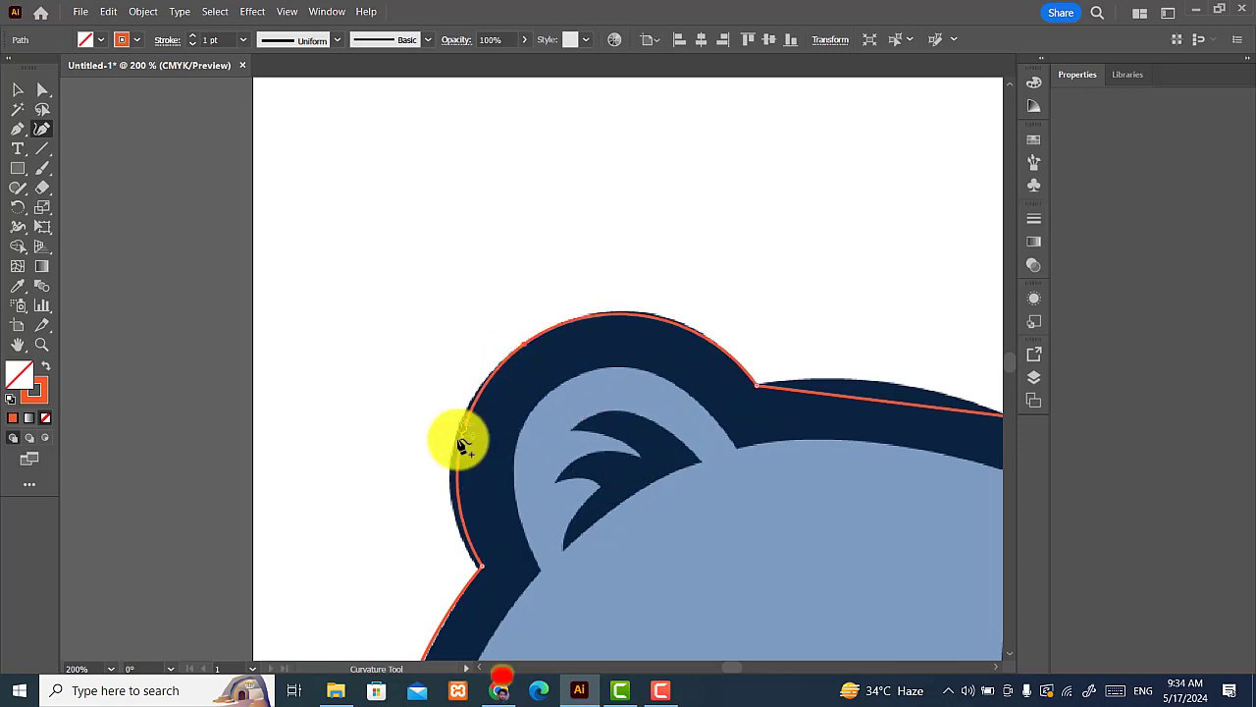
drag(533, 513, 275, 403)
drag(501, 434, 398, 486)
drag(507, 395, 507, 381)
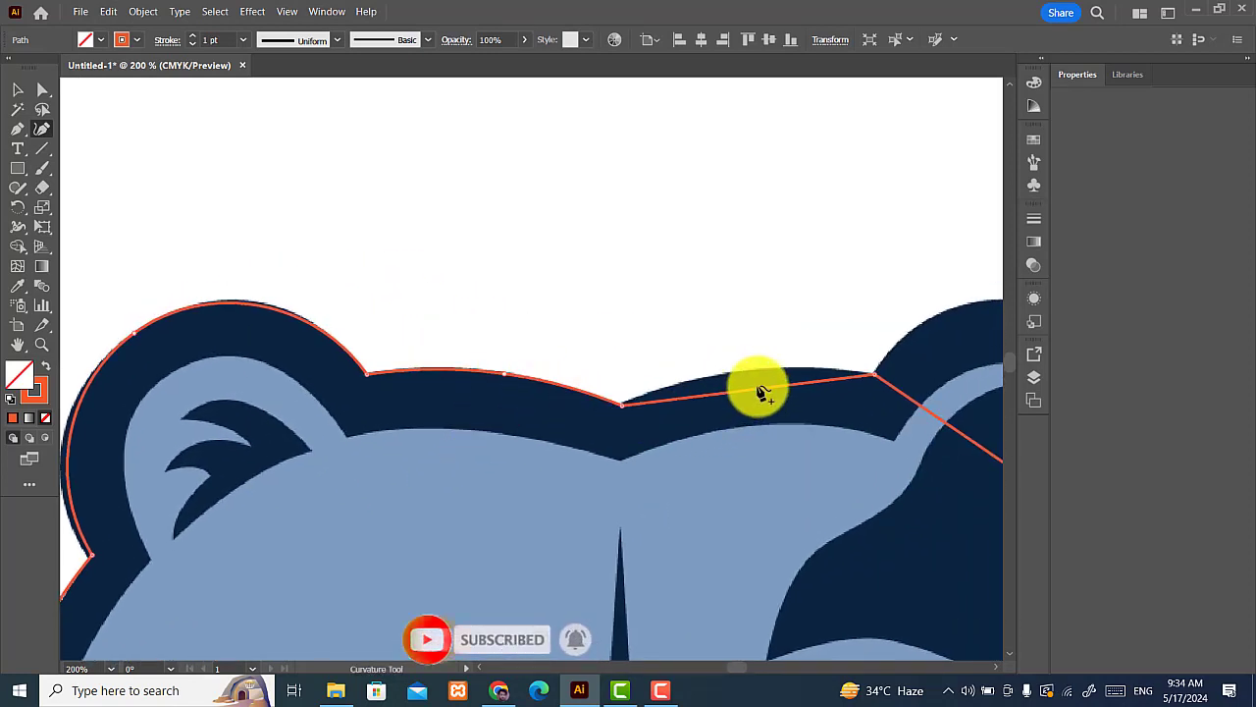
Step: Curve the outline along the right half of the forehead and around the right ear
drag(763, 392, 402, 473)
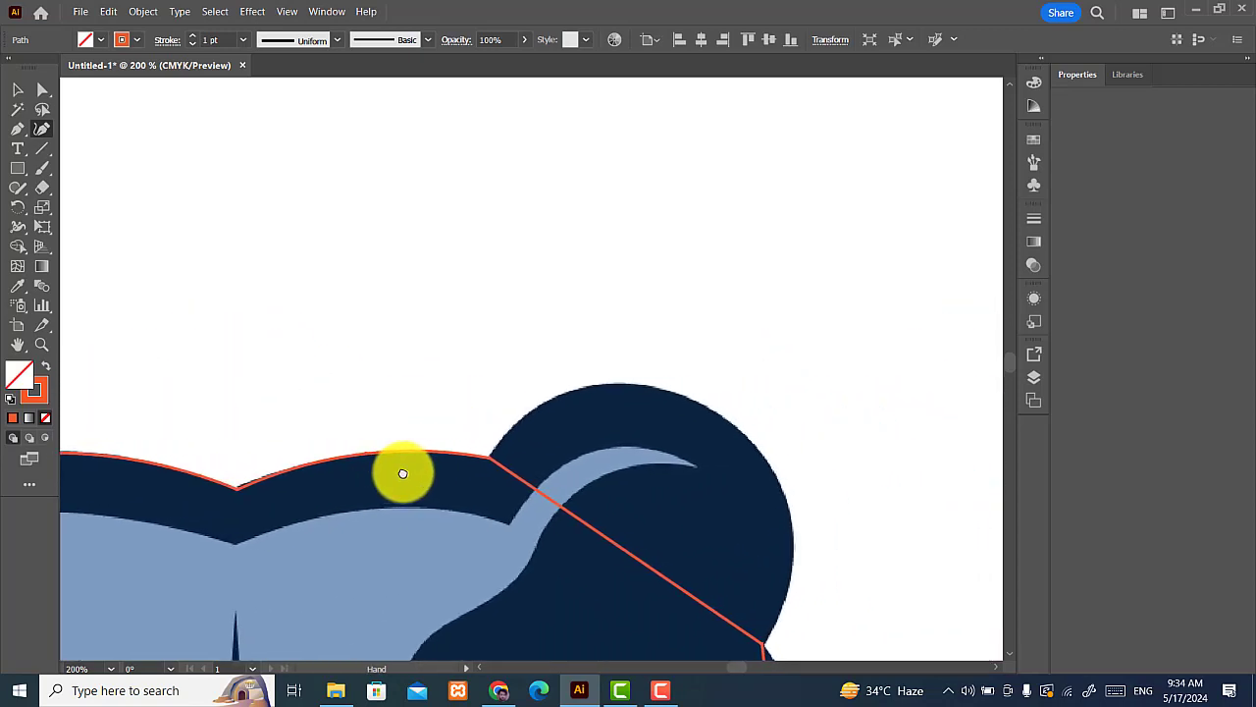
drag(629, 557, 578, 268)
key(space)
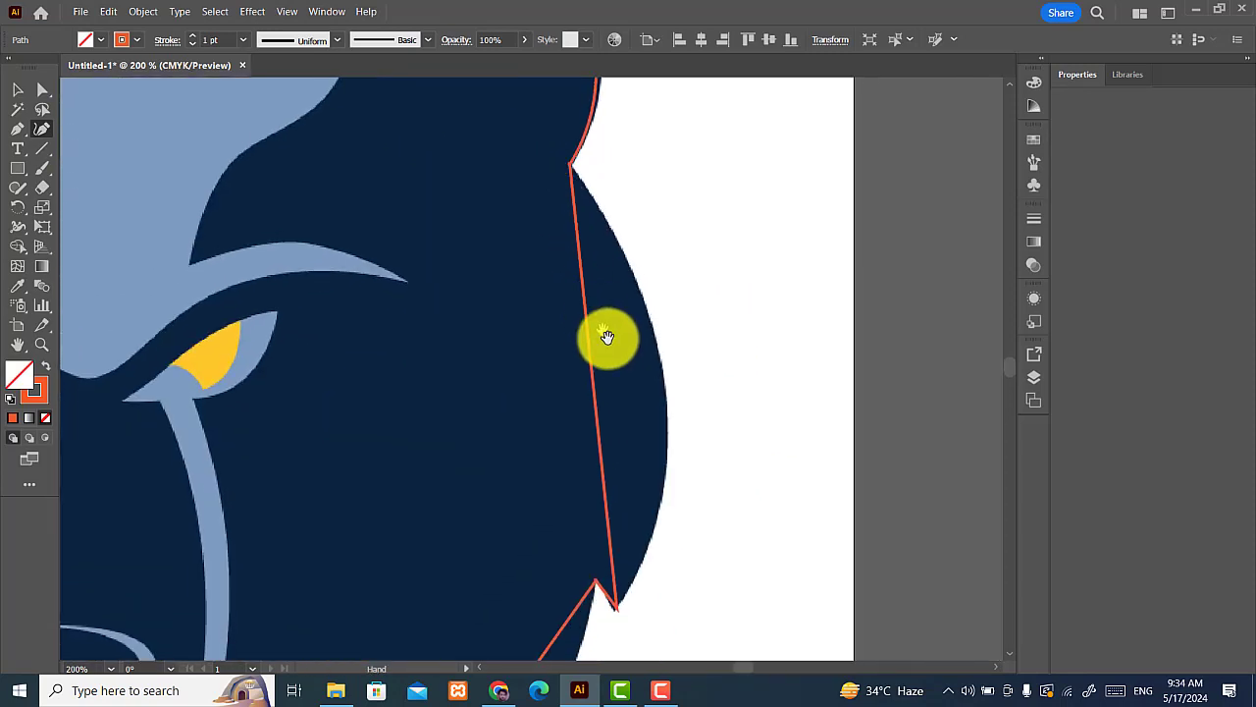
Step: Bend the right side's segments to the bear's edge, from both cheek segments down through the lower right jaw to the chin tip
drag(596, 392, 666, 401)
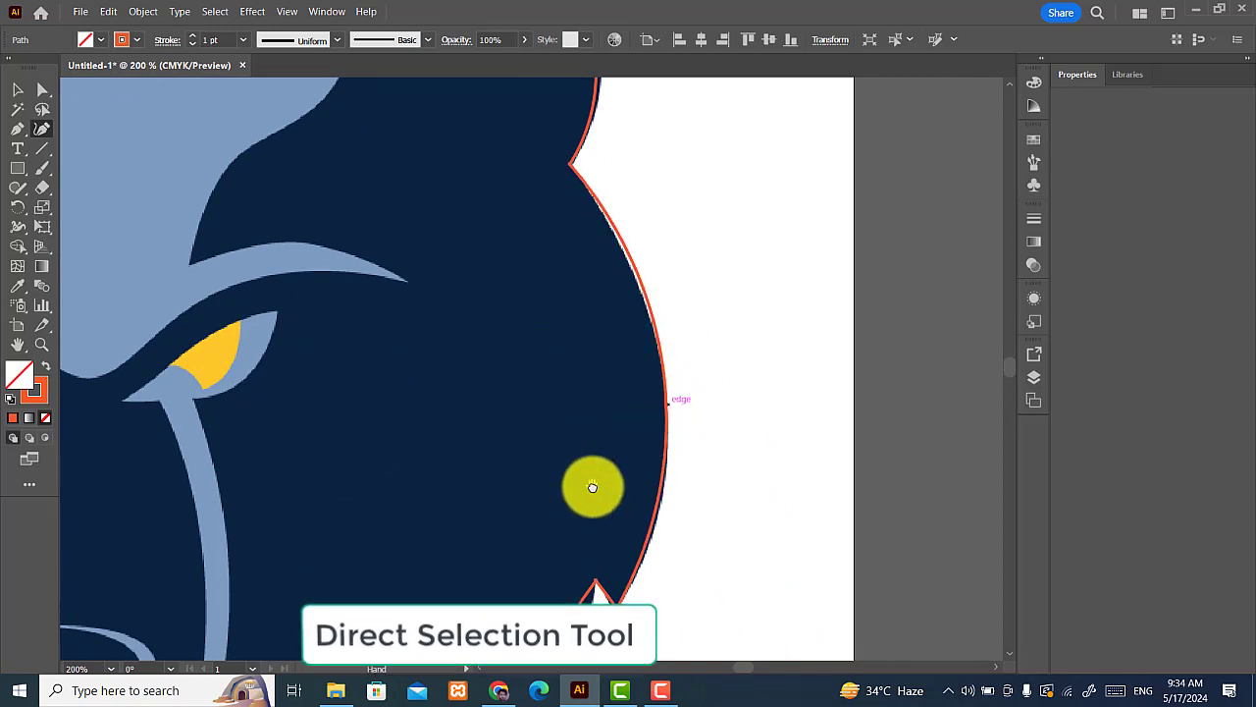
key(space)
drag(589, 488, 676, 167)
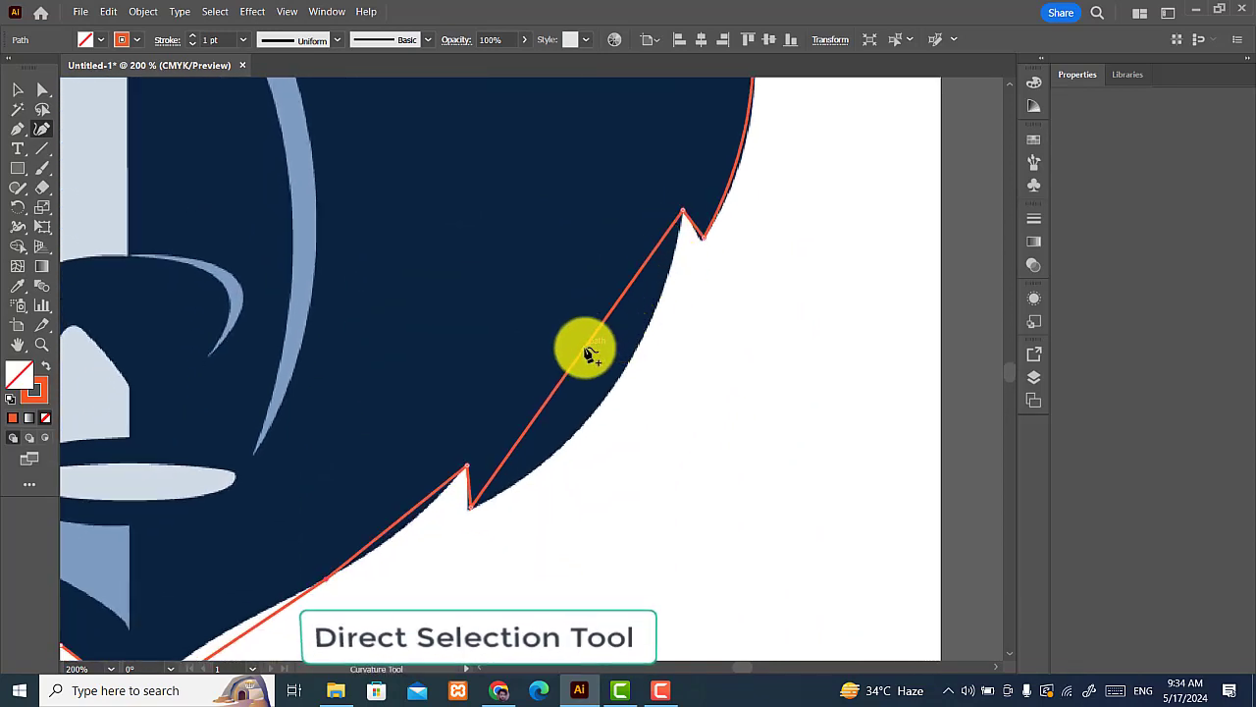
drag(587, 355, 621, 395)
drag(615, 407, 687, 327)
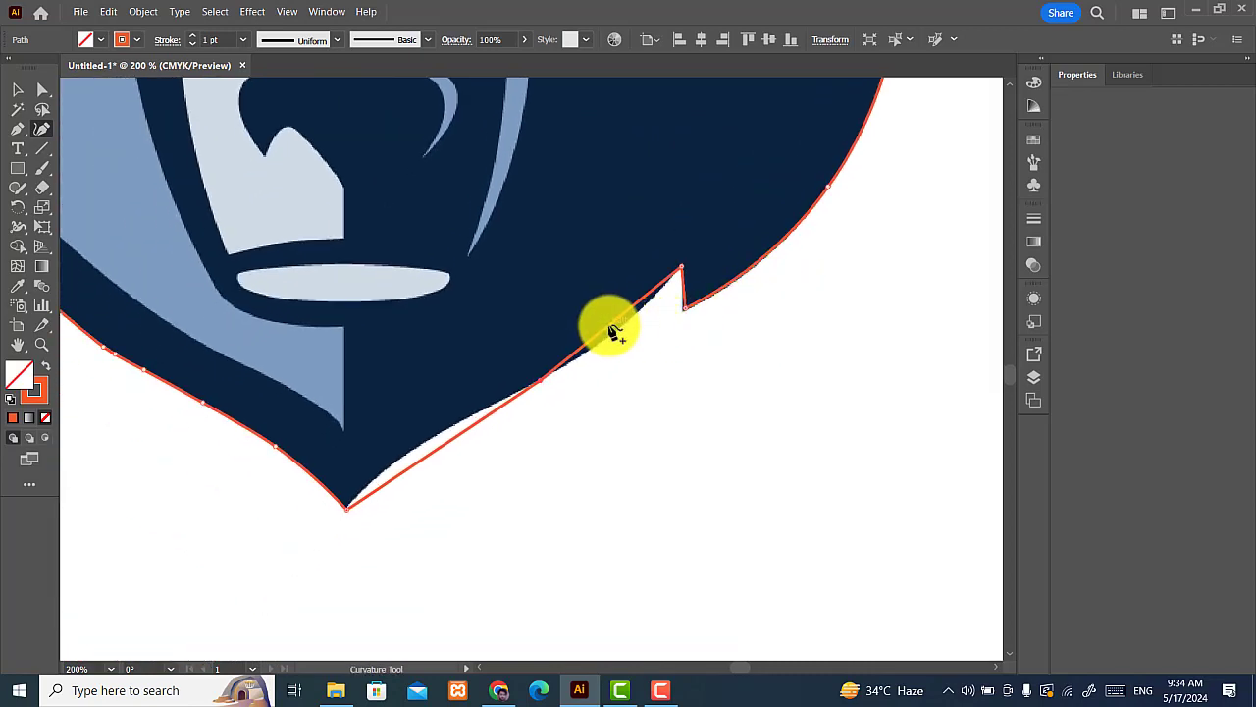
drag(489, 435, 574, 411)
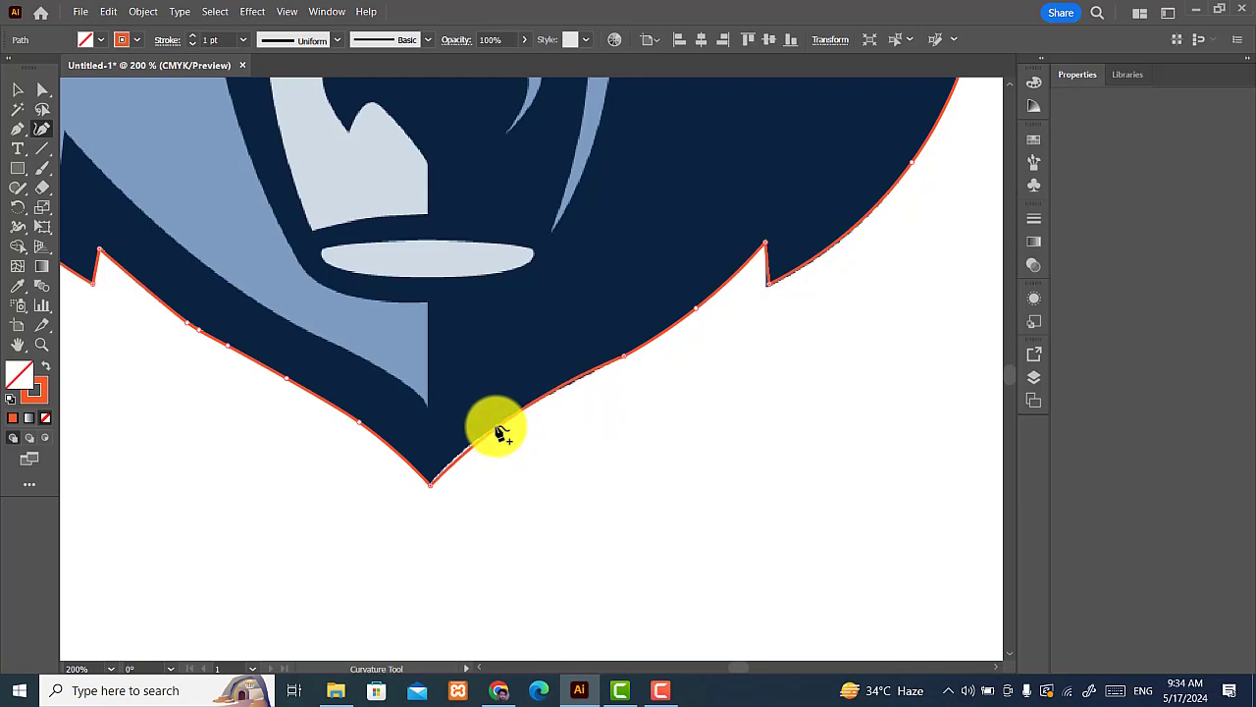
Step: Refine the left ear's outer curve by adjusting the direction handle of its lower base anchor with the Direct Selection tool
drag(552, 324, 781, 598)
scroll(678, 561, up, 6)
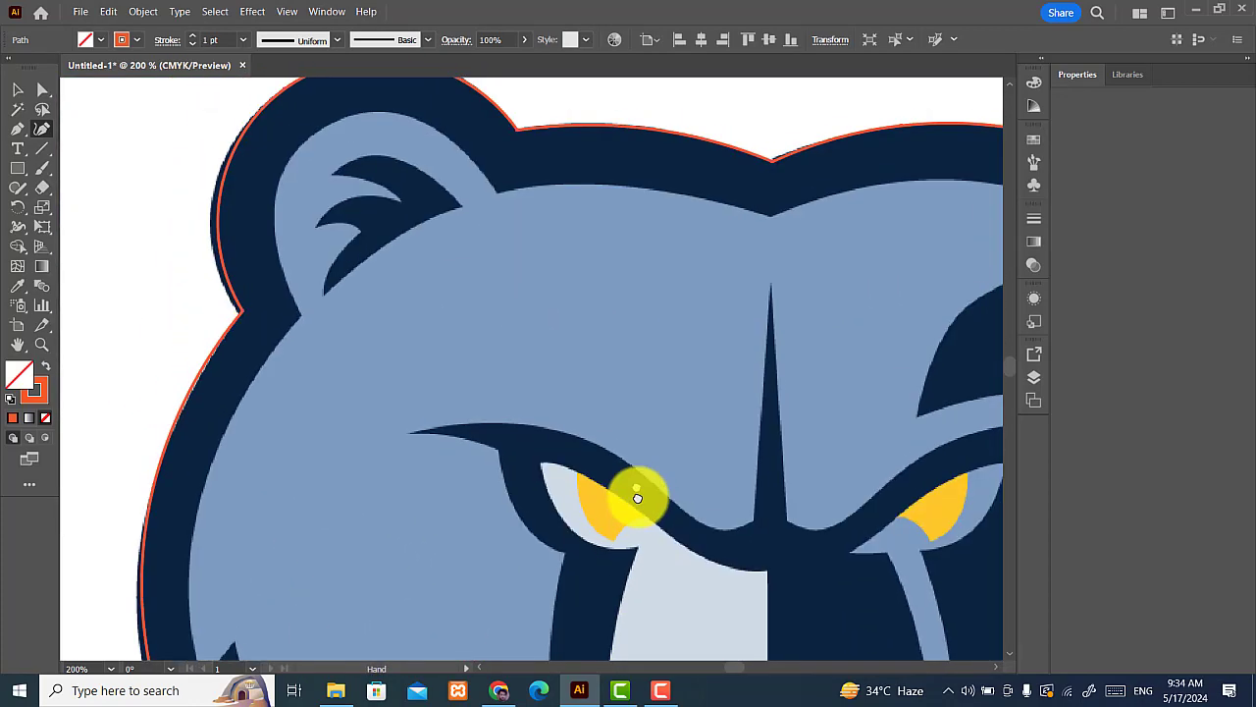
click(42, 97)
click(246, 355)
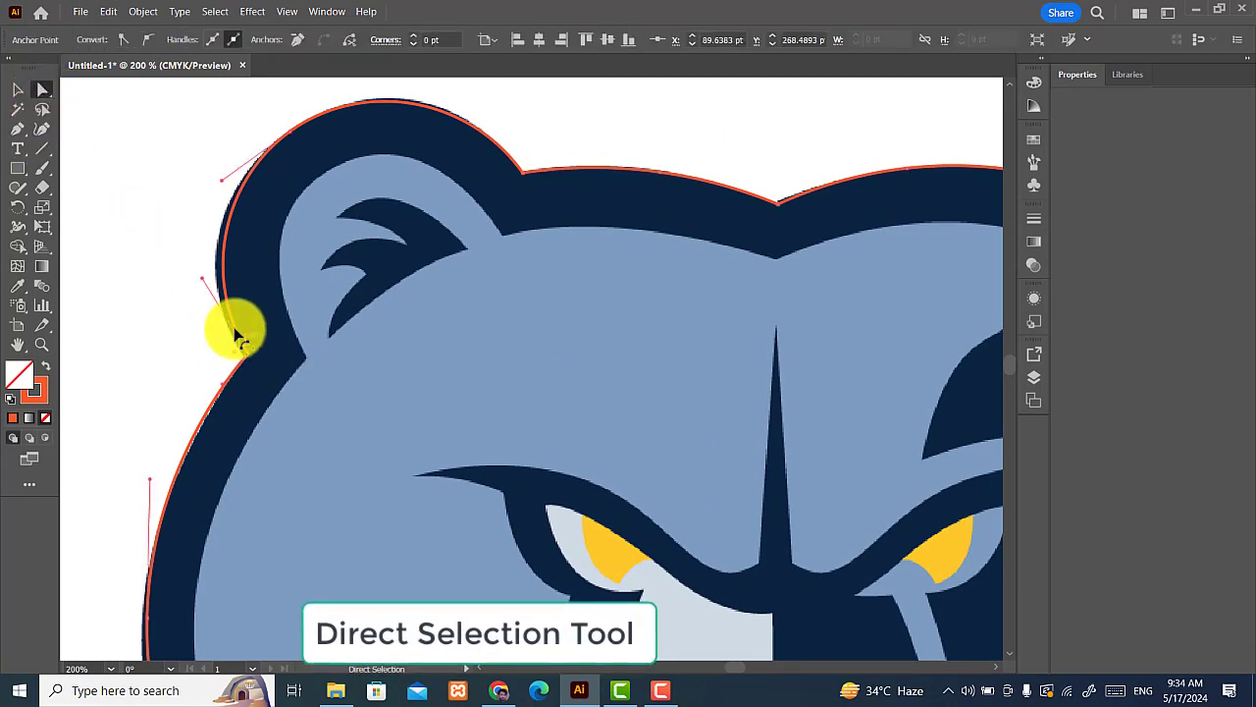
drag(234, 334, 188, 280)
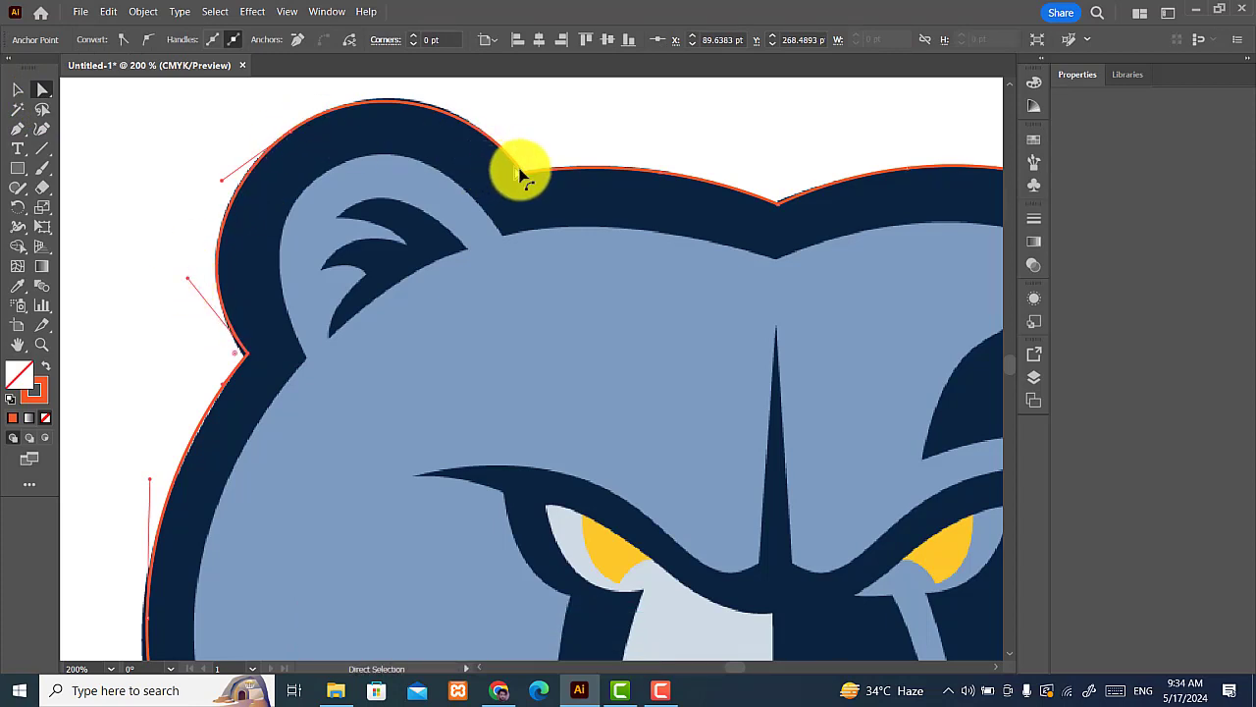
Step: Try to reshape the curve where the left ear meets the forehead using that anchor's direction handle
drag(524, 177, 523, 177)
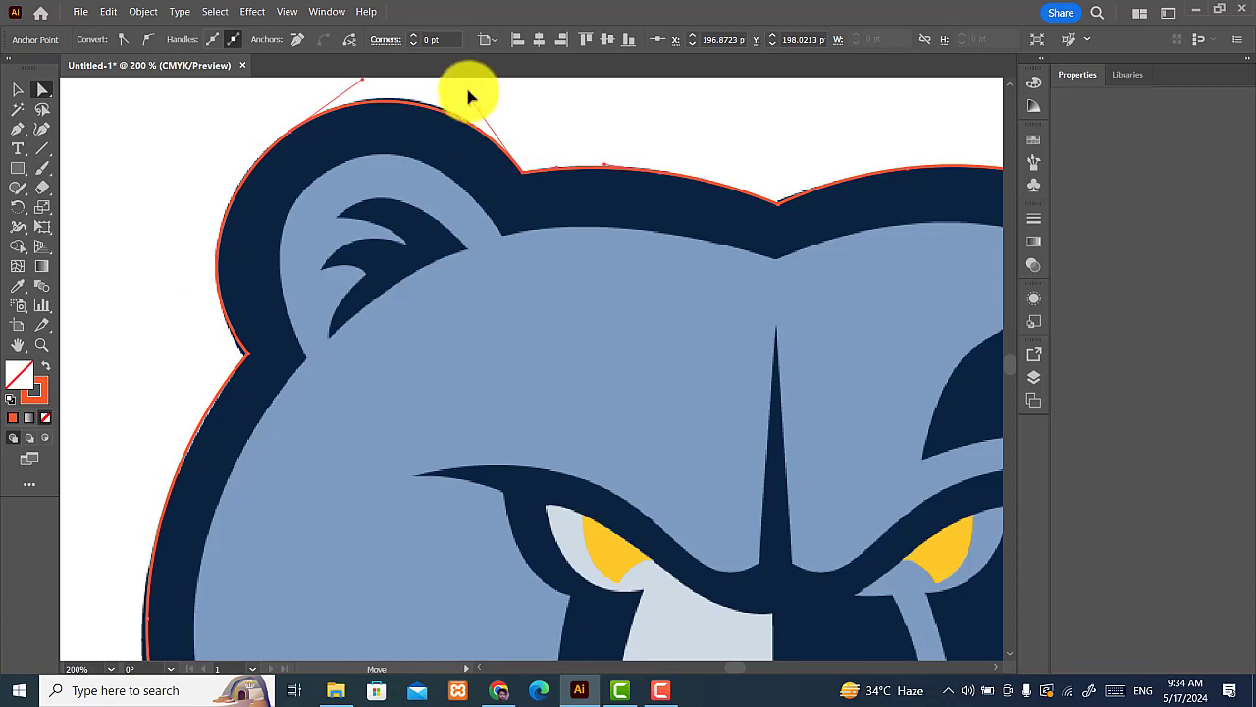
drag(468, 91, 465, 96)
click(477, 167)
key(ctrl+z)
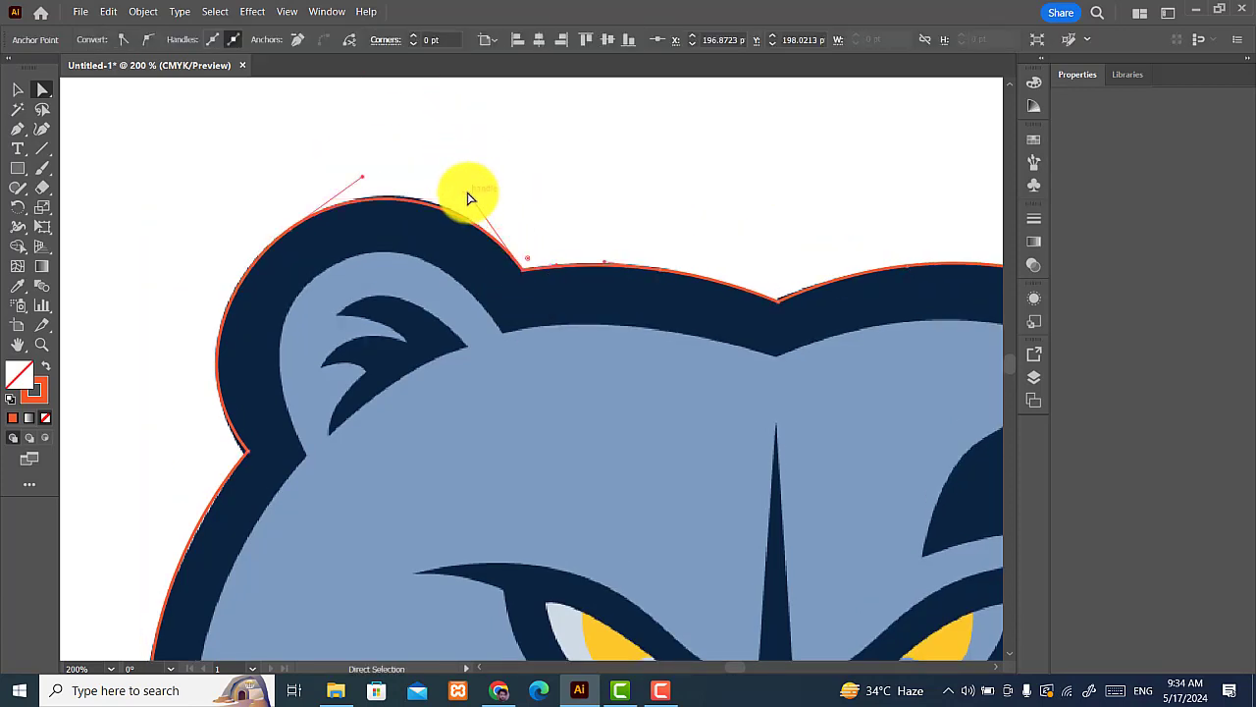
drag(468, 192, 521, 246)
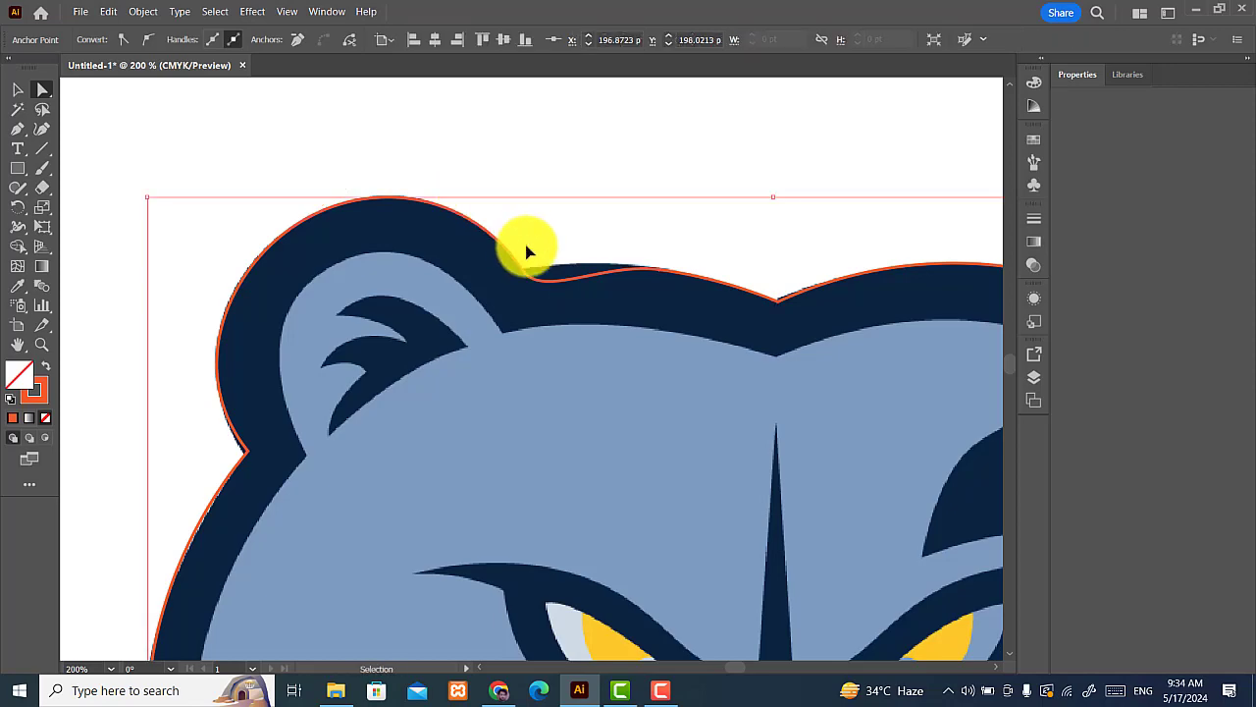
key(ctrl+z)
Step: Fill the finished bear outline with the logo's dark navy, sampled from the right side of the face with the Eyedropper
drag(668, 314, 283, 161)
drag(751, 373, 774, 234)
drag(408, 406, 541, 198)
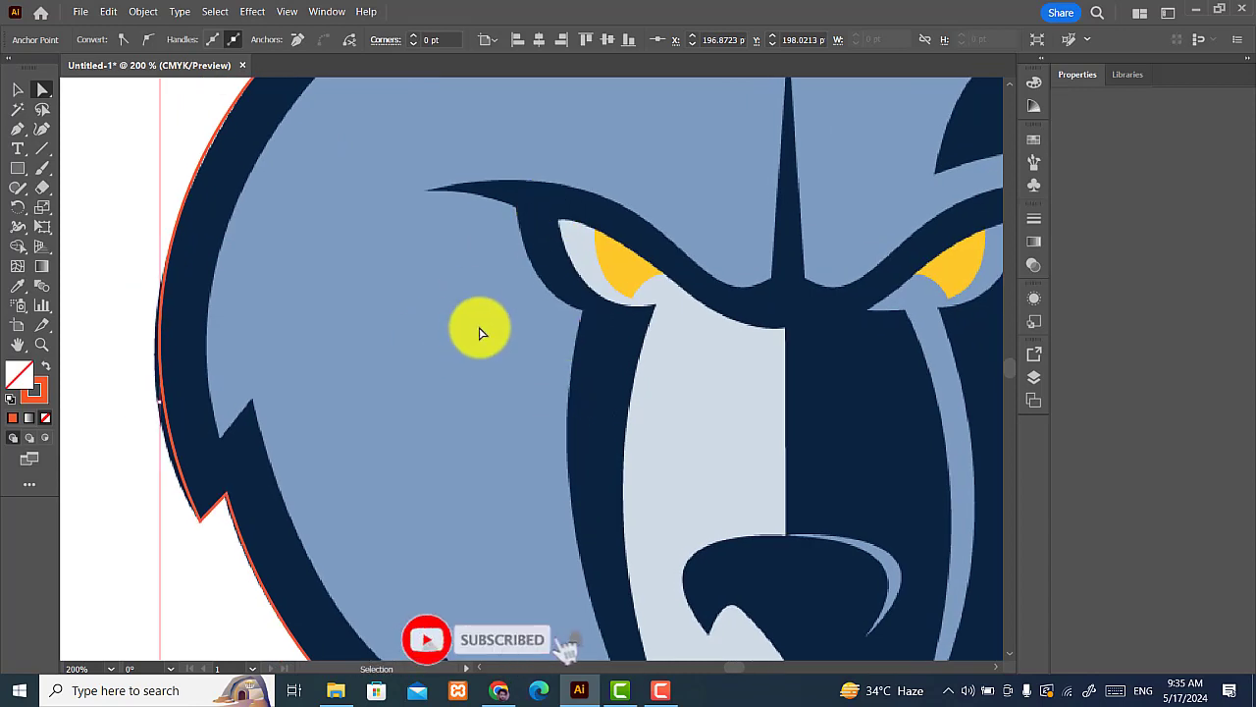
key(ctrl+minus)
key(ctrl+minus)
key(ctrl+minus)
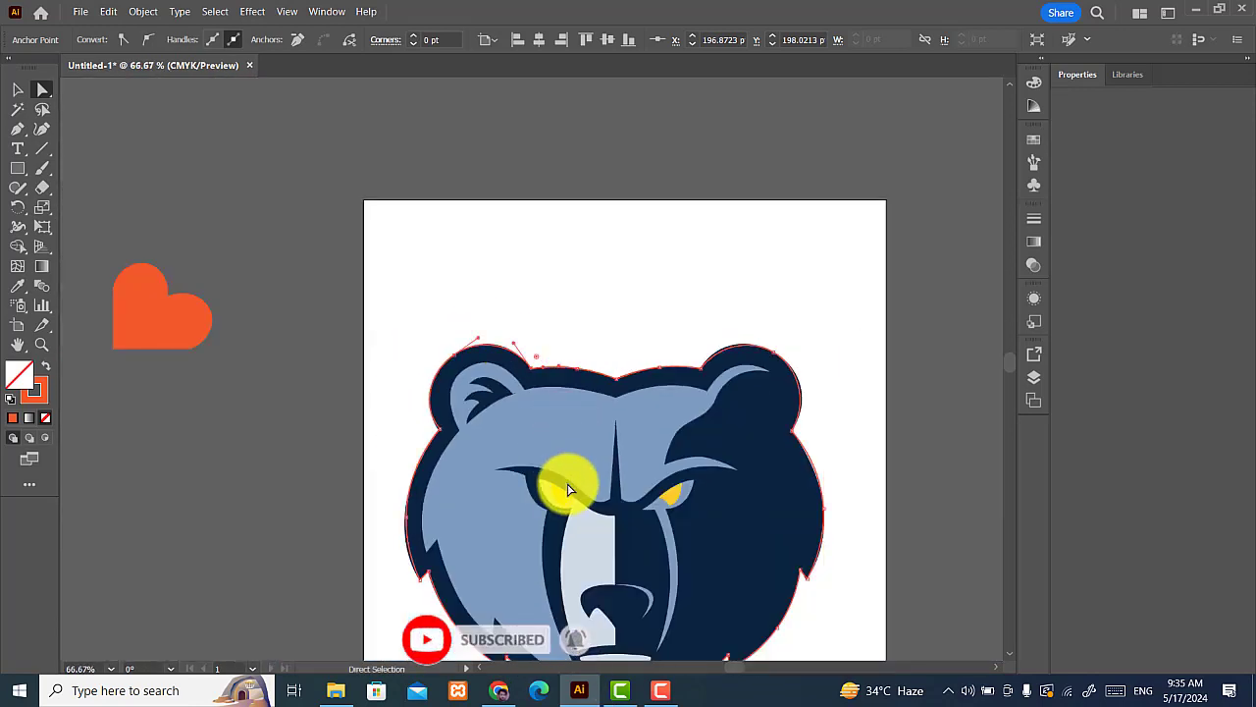
click(29, 92)
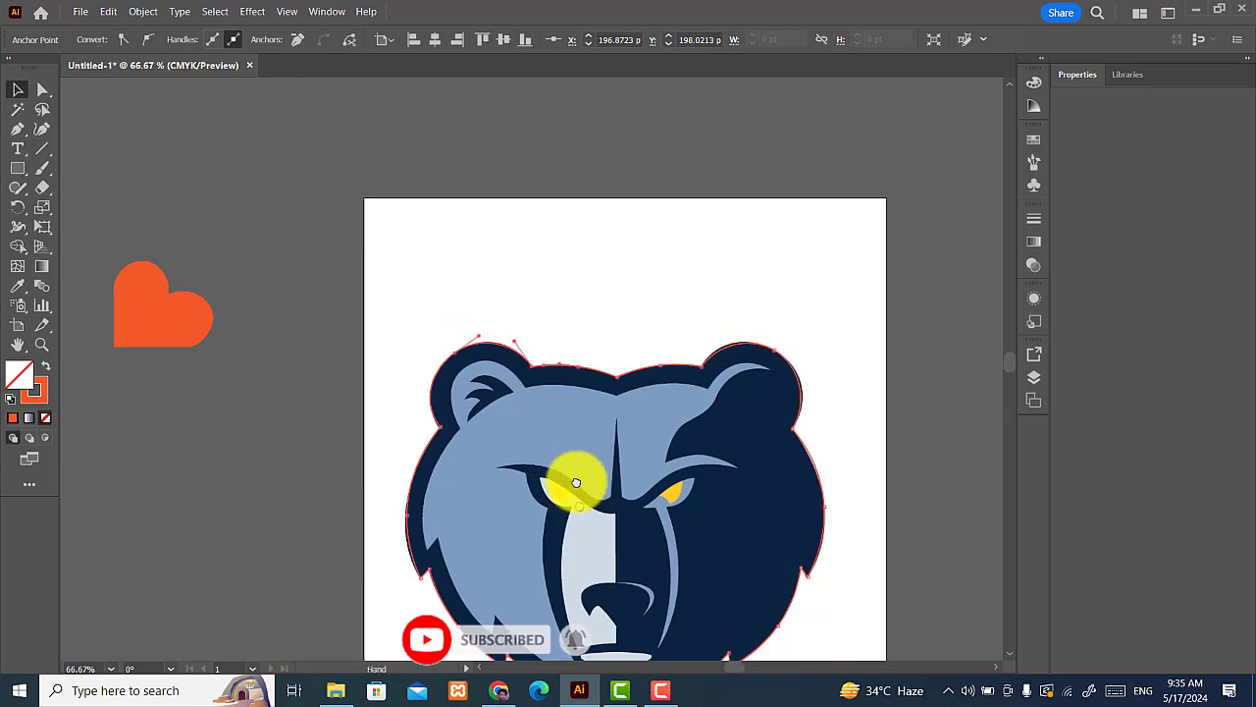
drag(575, 482, 547, 330)
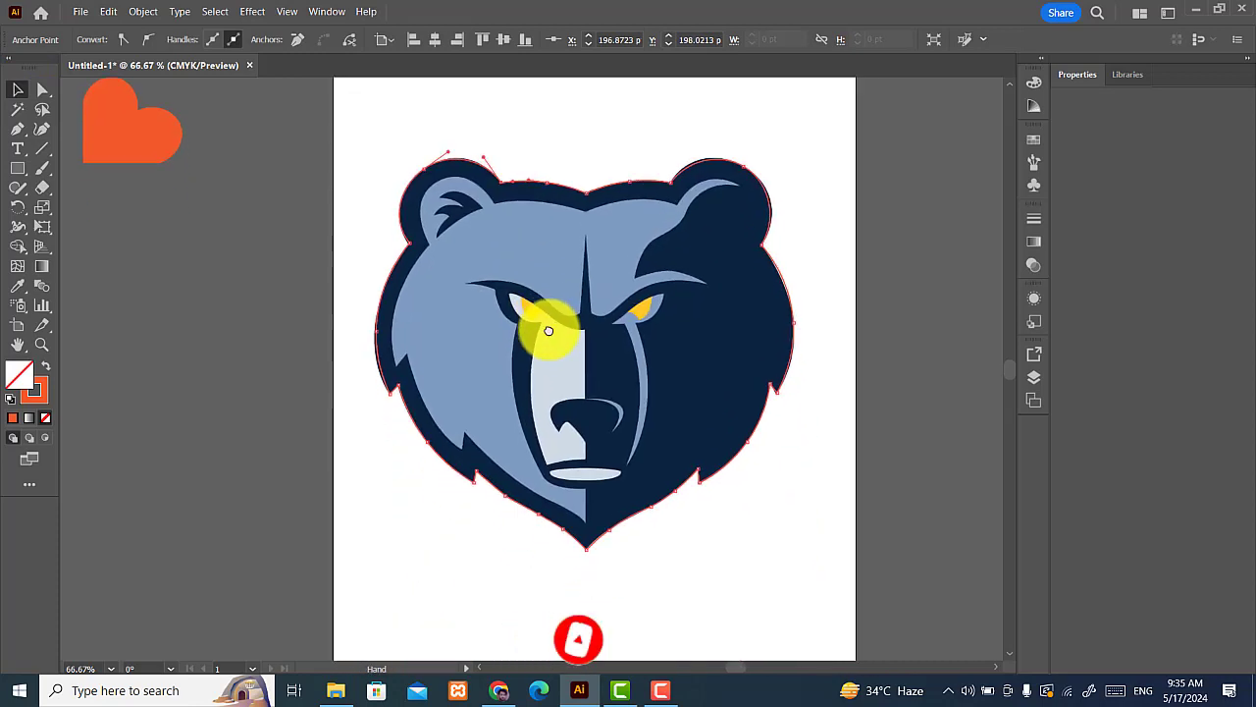
click(20, 284)
click(666, 319)
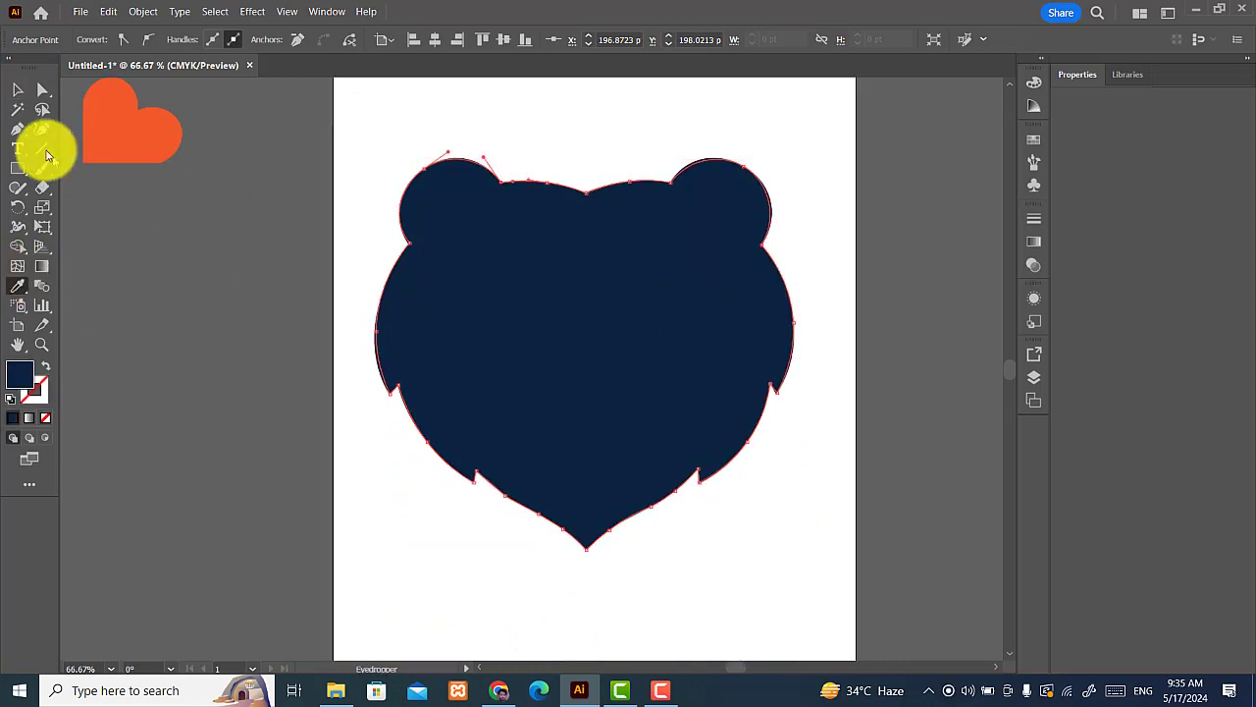
Step: Move the navy head silhouette off the artboard to the left of the original logo and deselect it
click(18, 89)
drag(619, 324, 257, 393)
drag(477, 482, 724, 455)
drag(553, 443, 435, 443)
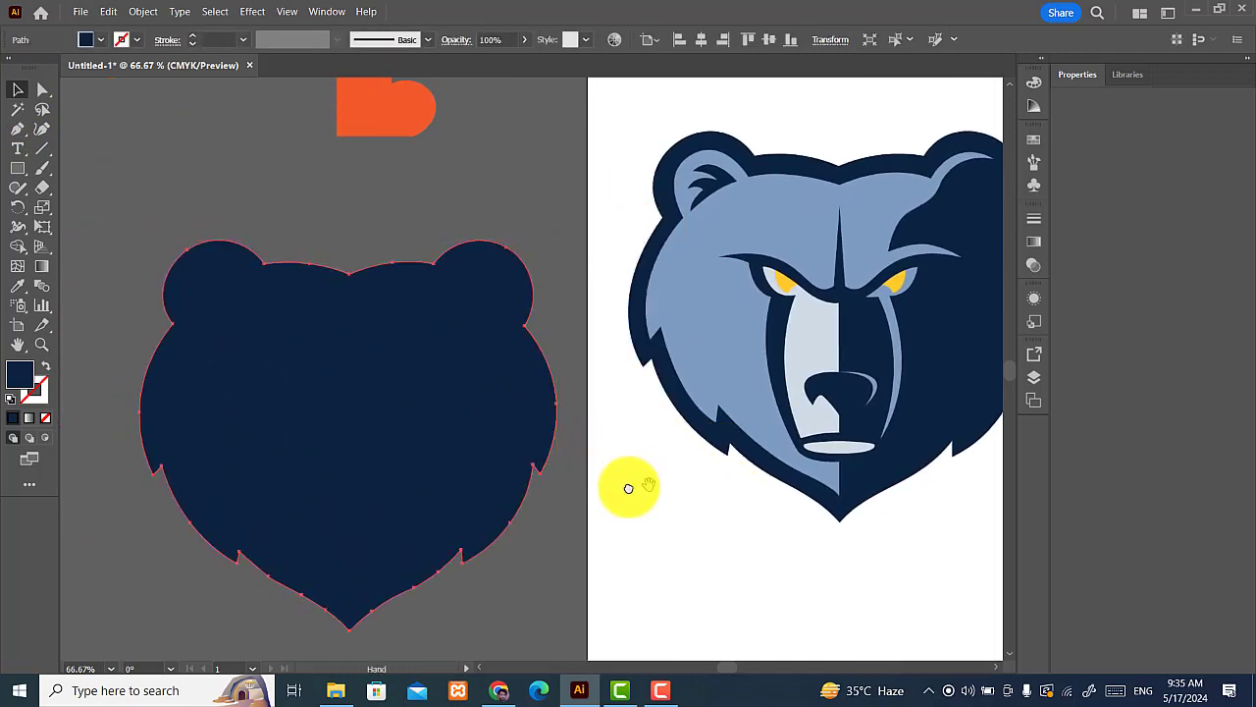
drag(628, 488, 589, 496)
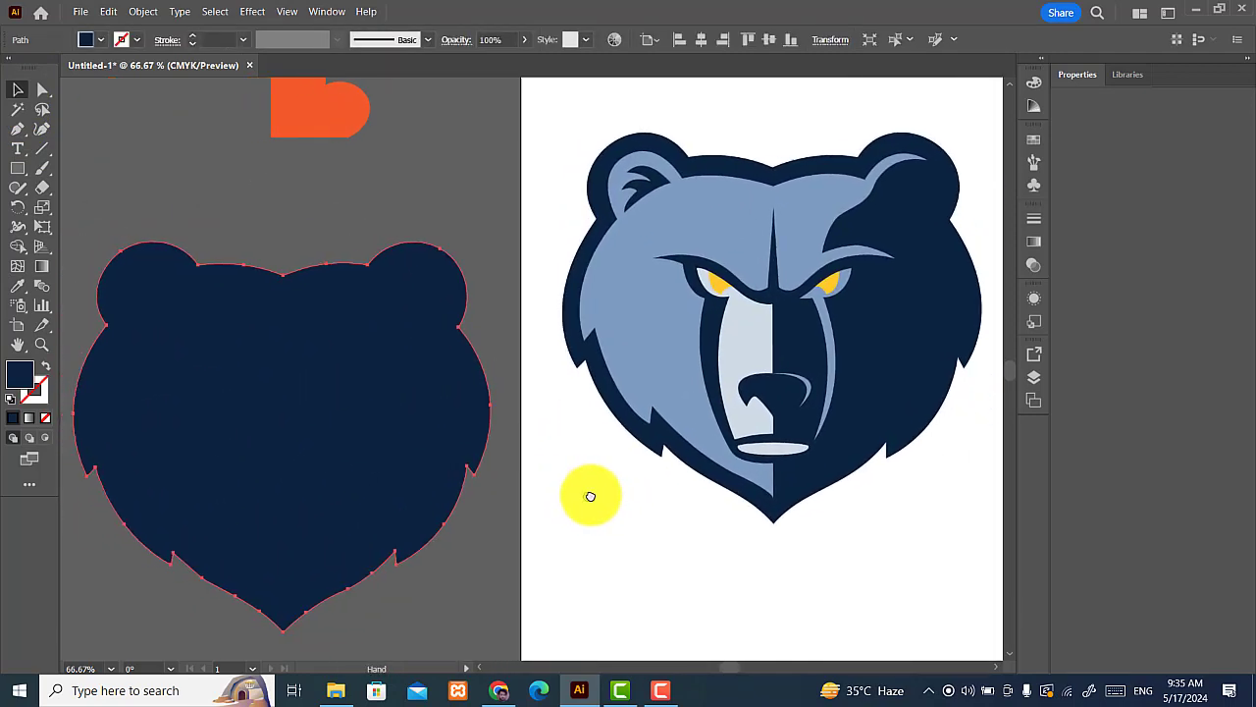
click(648, 488)
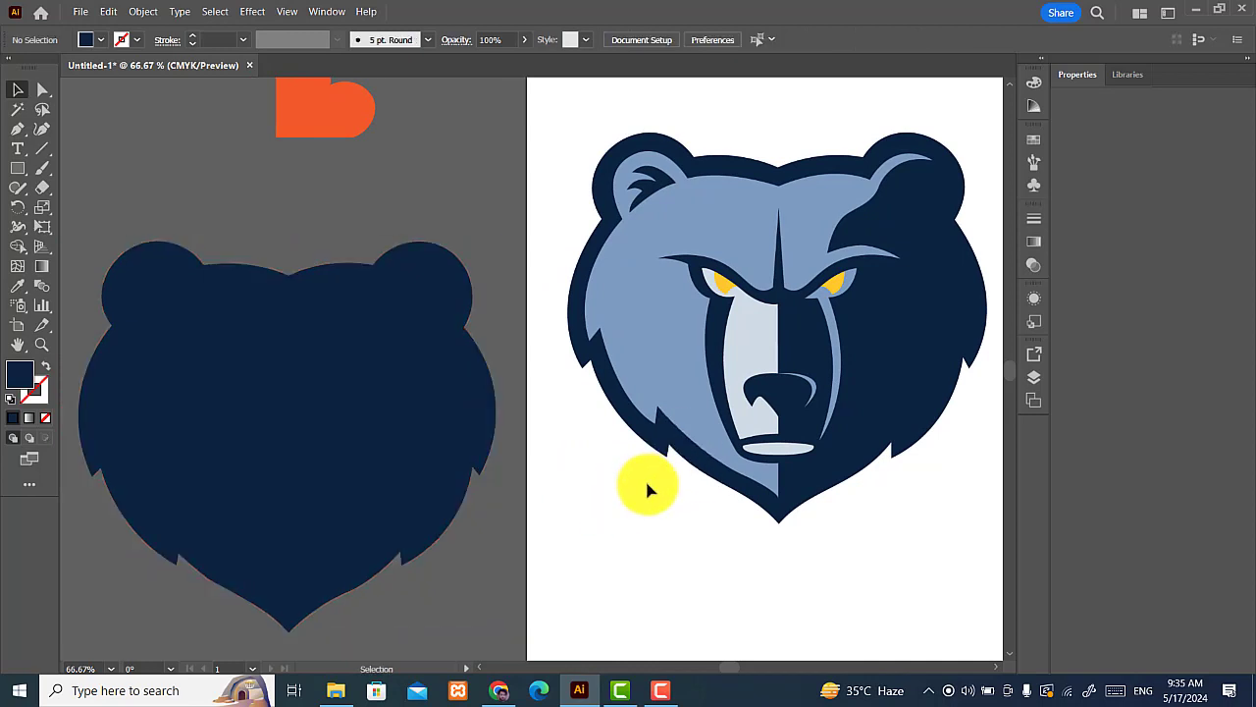